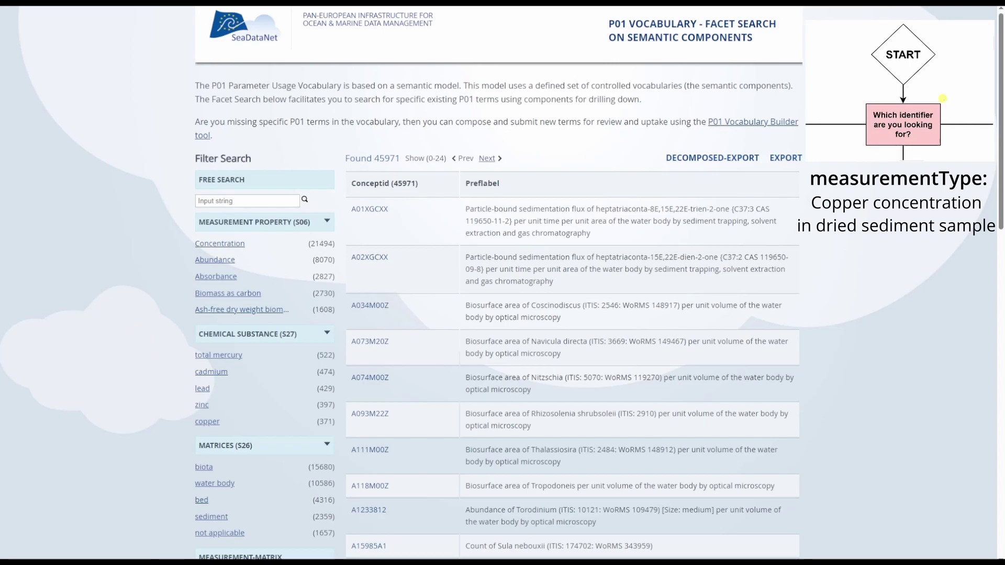
Follow the decision flowchart from its start through measurementTypeID and the chemical substance branch to the free search action
mouse_move(900, 146)
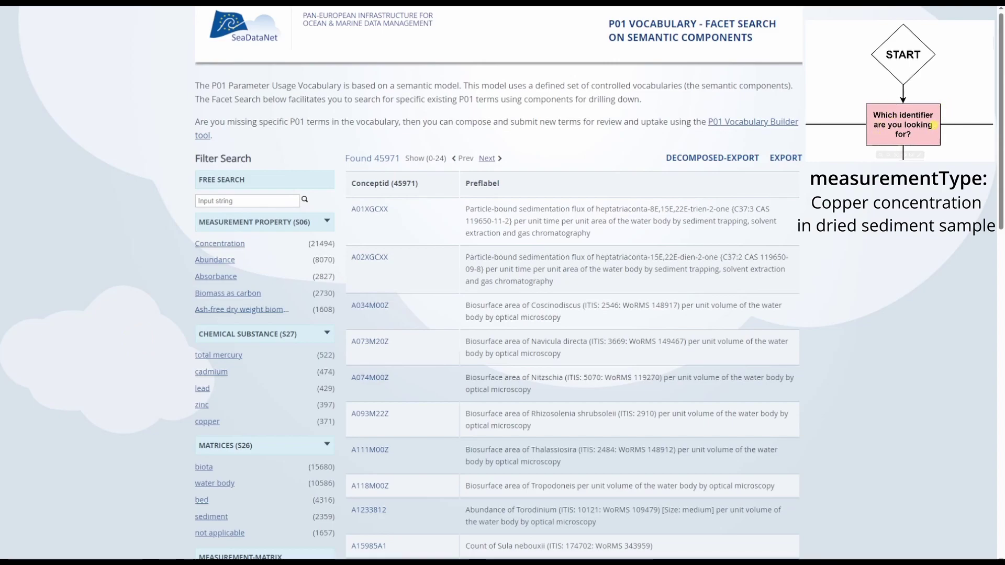
scroll(956, 136, down, 1)
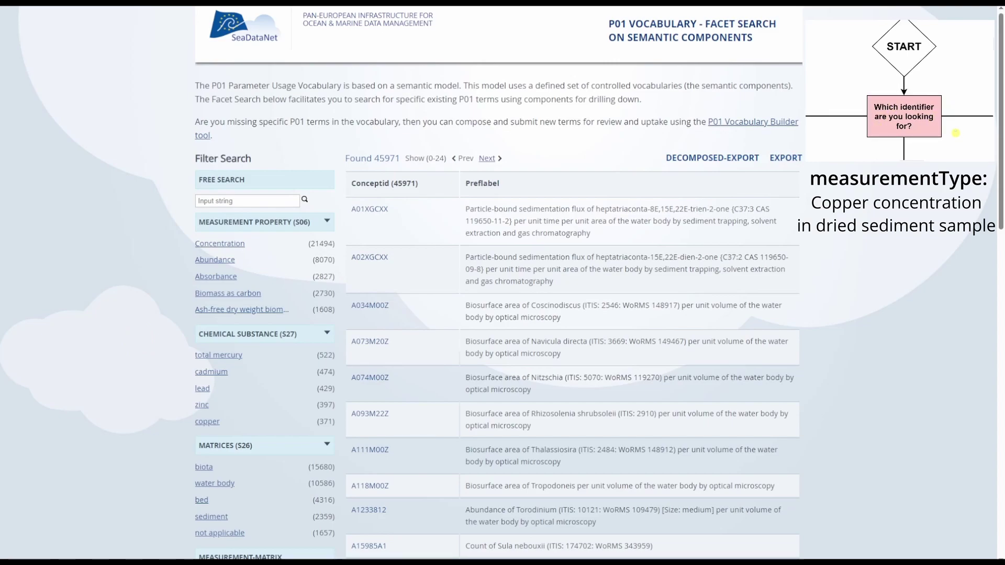
scroll(956, 136, down, 3)
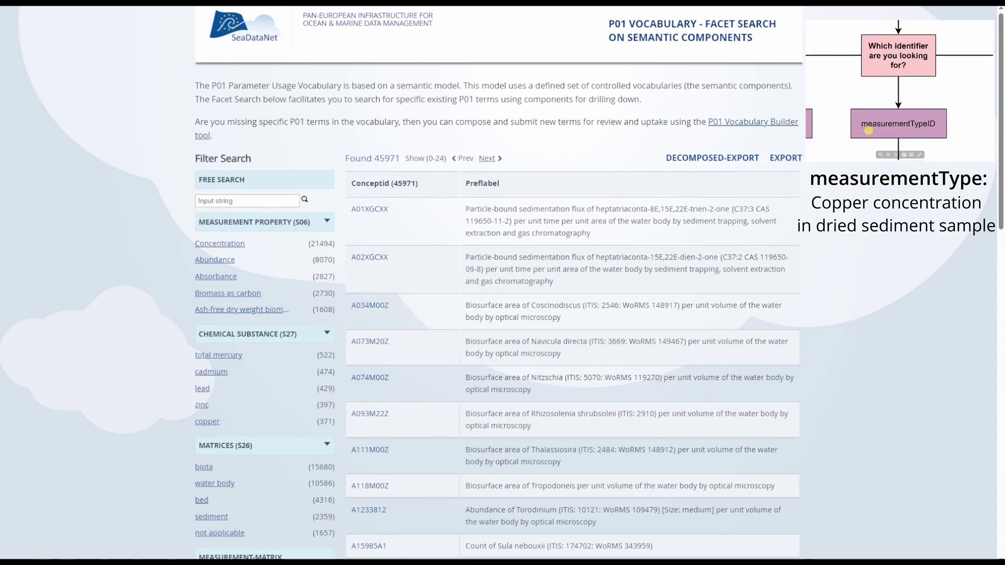
scroll(922, 131, down, 6)
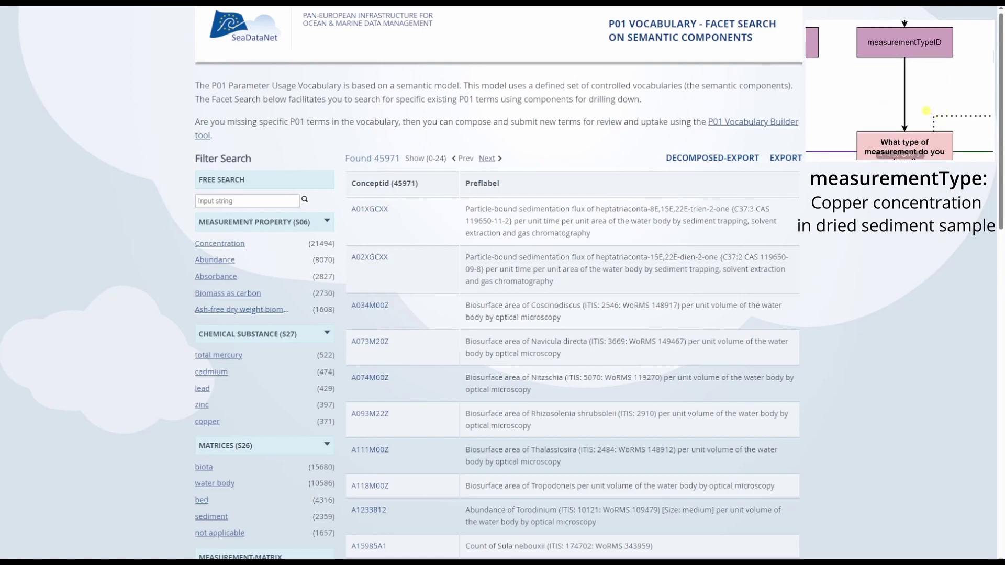
scroll(930, 110, down, 2)
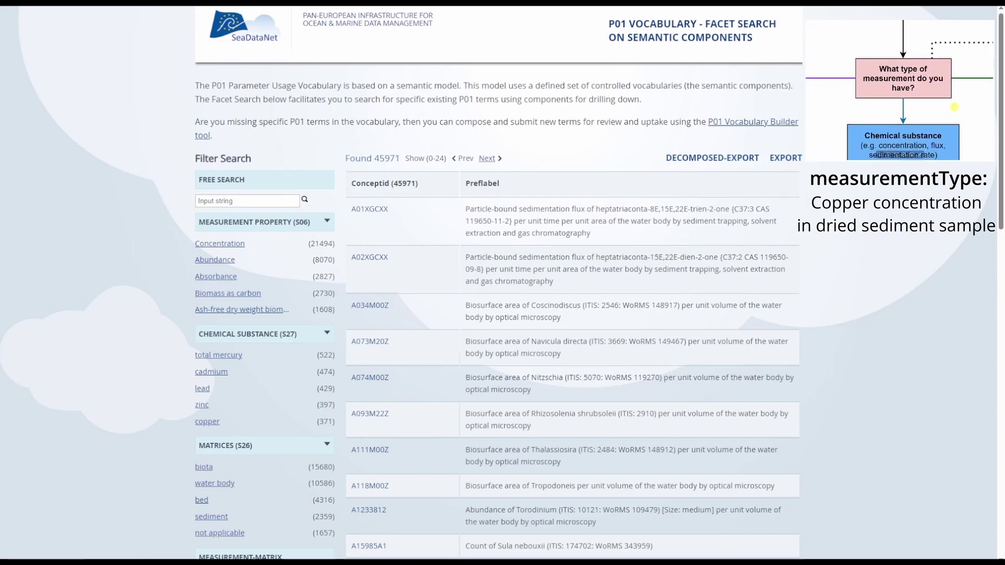
scroll(929, 110, down, 1)
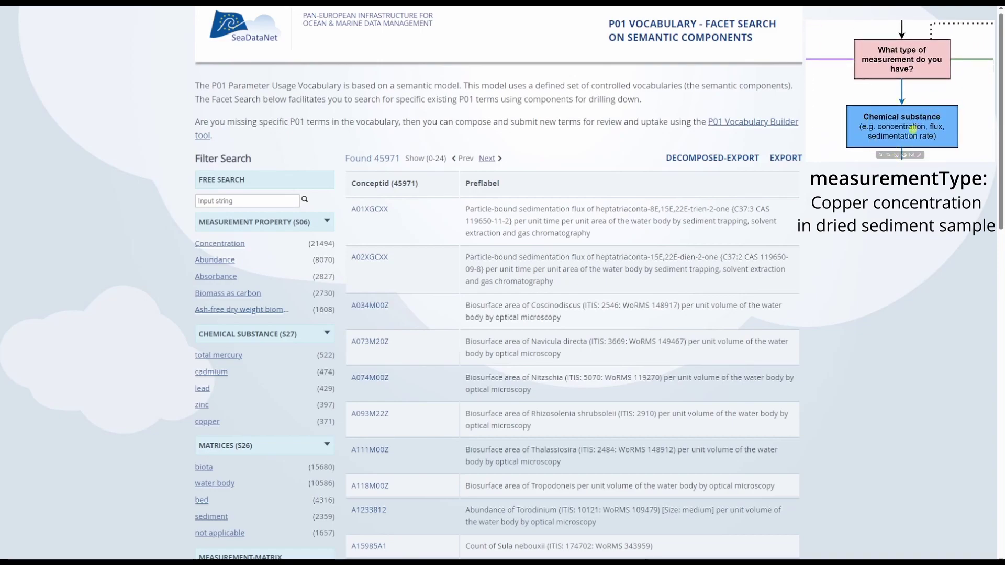
scroll(969, 131, down, 4)
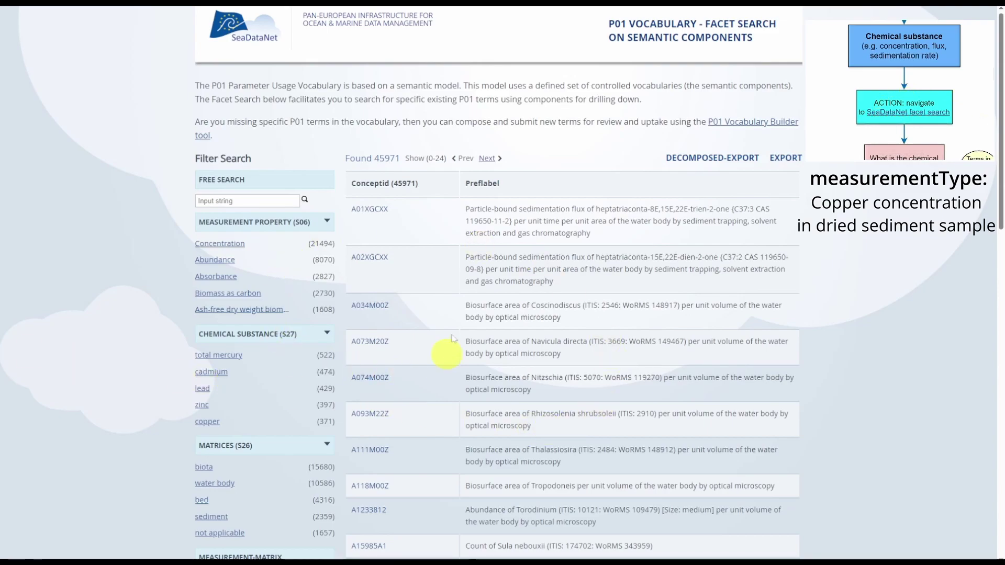
scroll(945, 61, down, 3)
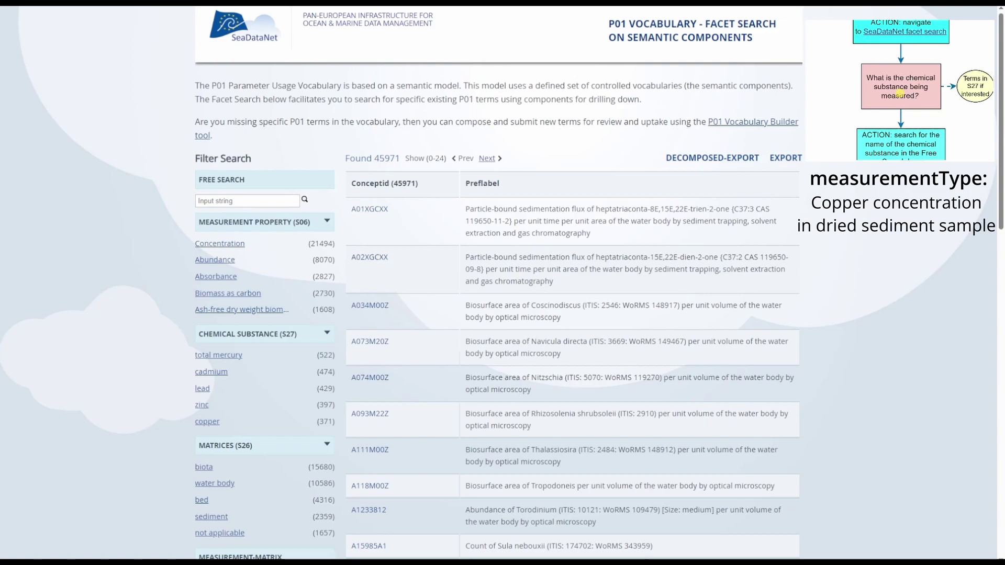
scroll(942, 91, down, 1)
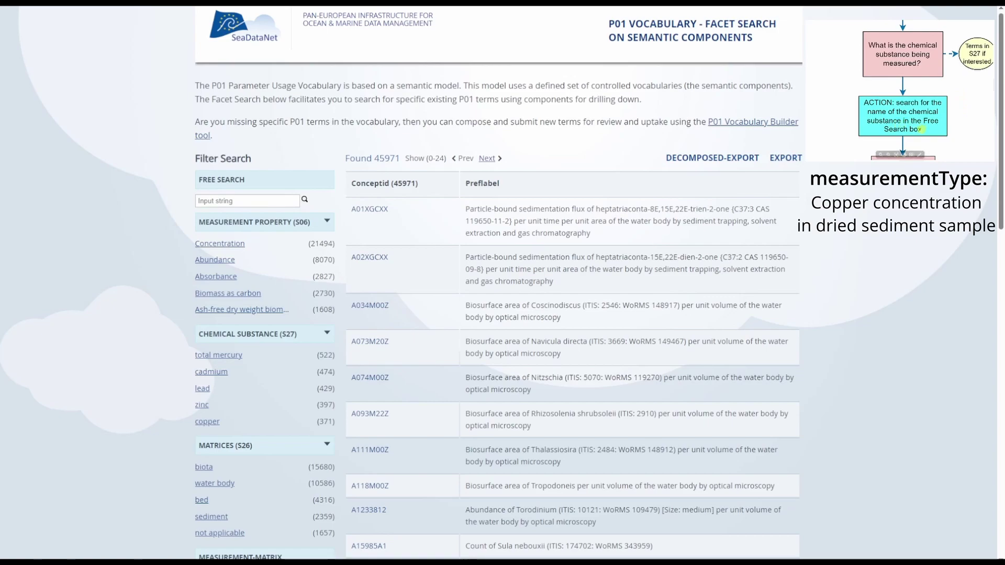
Filter the P01 terms by the chemical substance copper and the measurement property Concentration
click(240, 201)
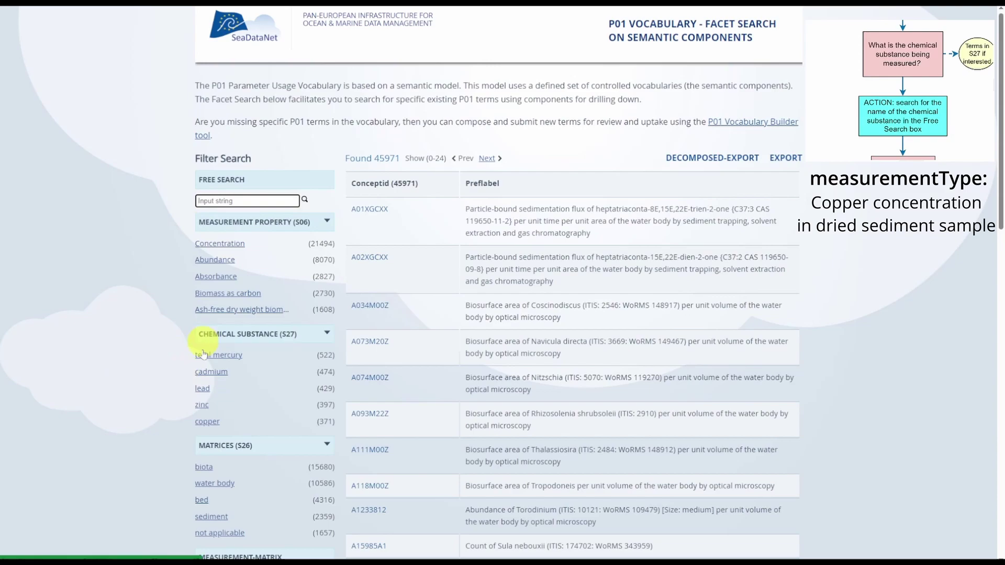
click(205, 426)
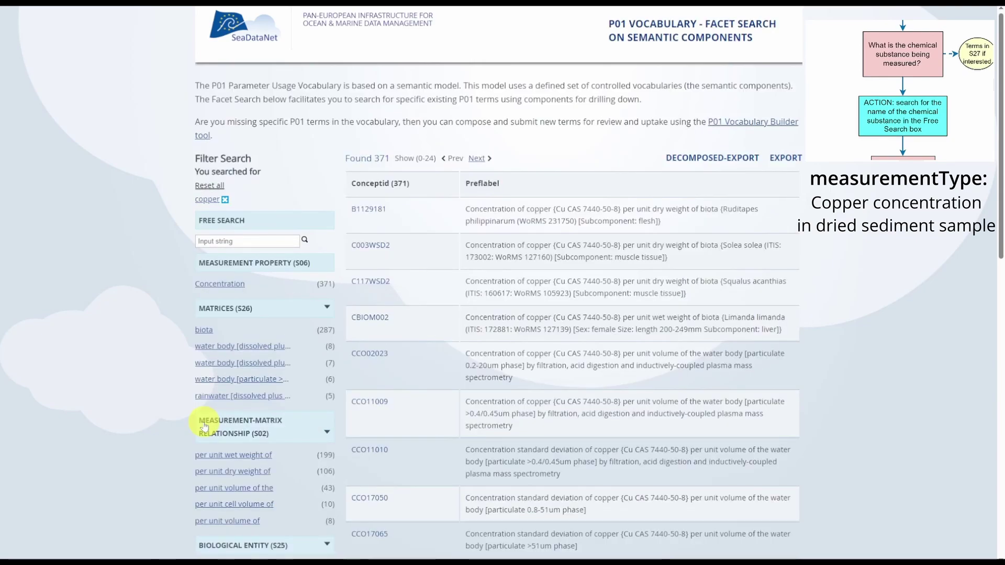
scroll(961, 80, down, 2)
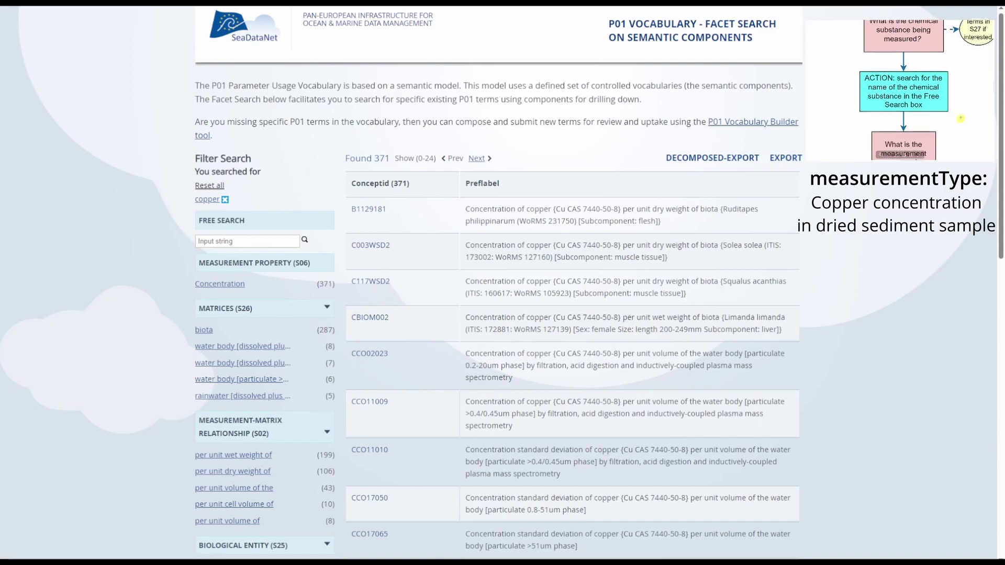
scroll(965, 123, down, 2)
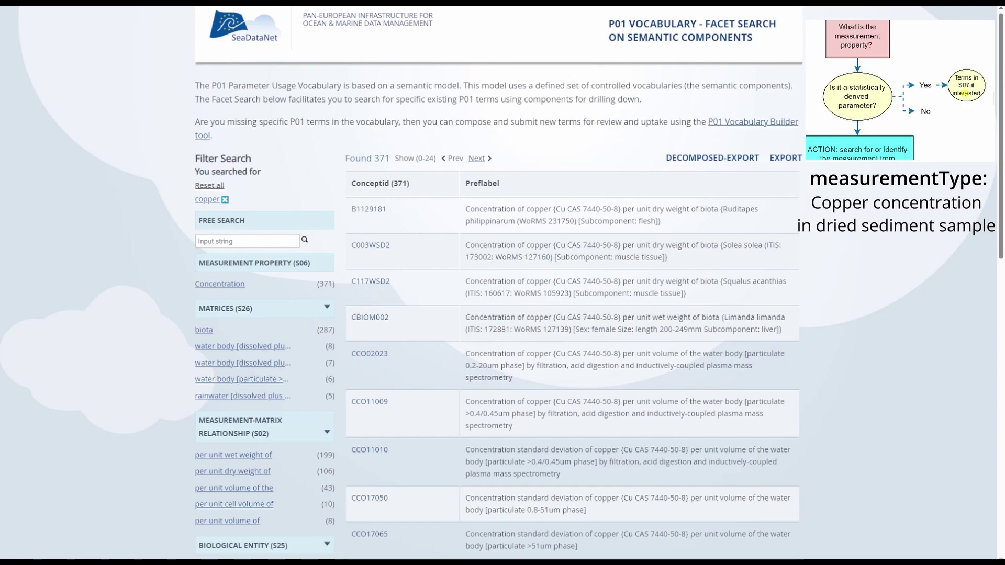
scroll(962, 87, down, 3)
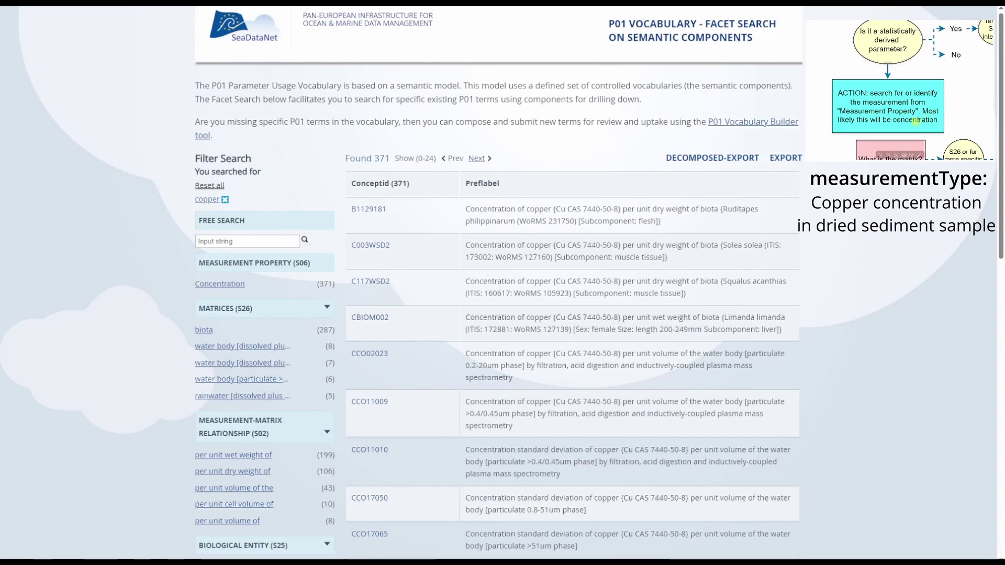
click(230, 286)
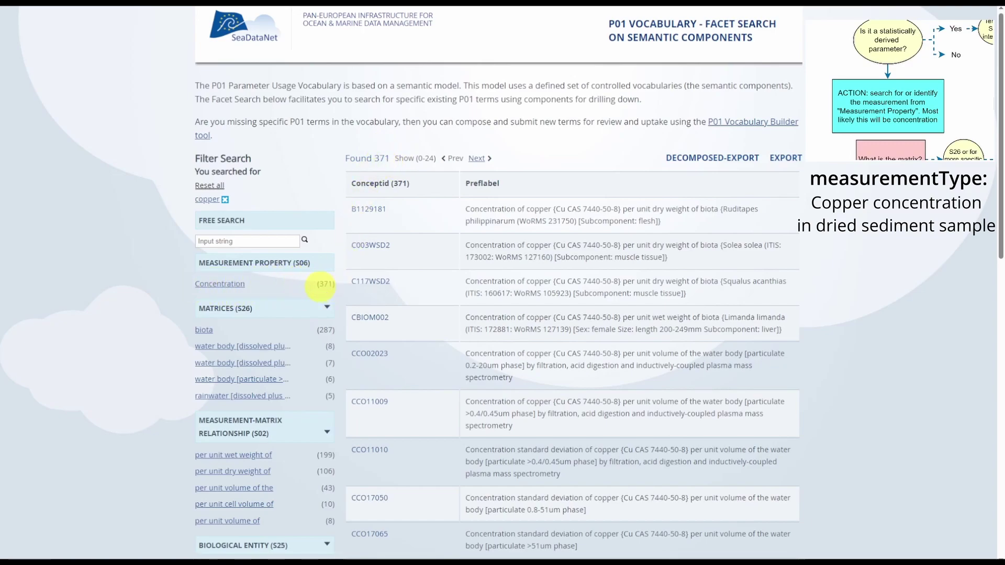
click(225, 287)
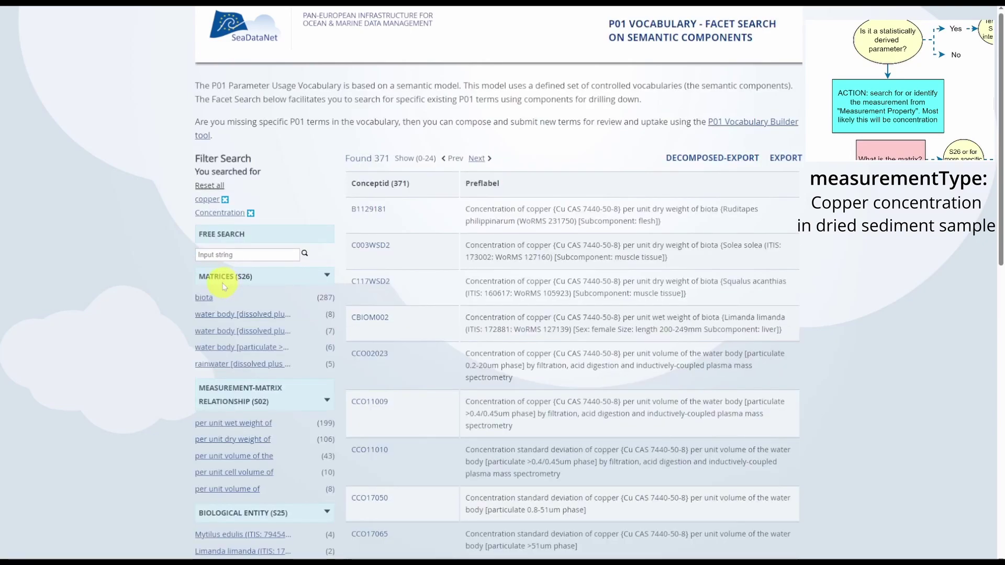
Consult the flowchart's matrix questions and narrow the copper concentration terms with a free search for sediment
click(206, 217)
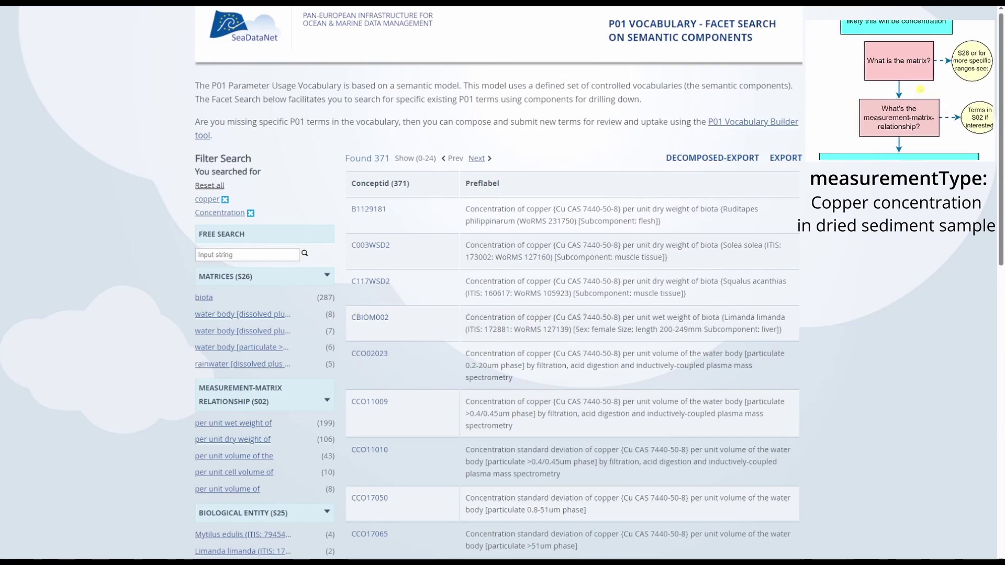
scroll(920, 89, down, 1)
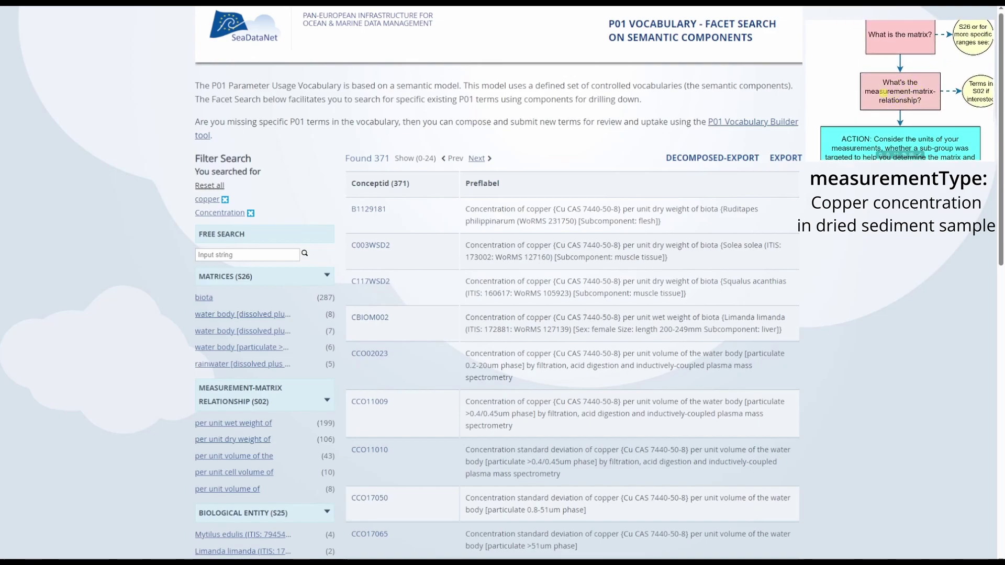
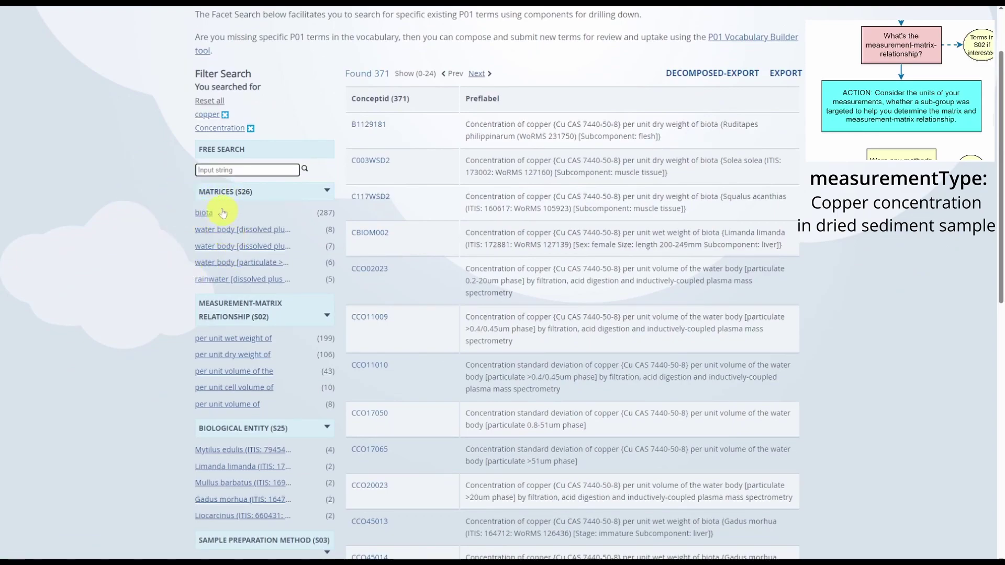
text(s)
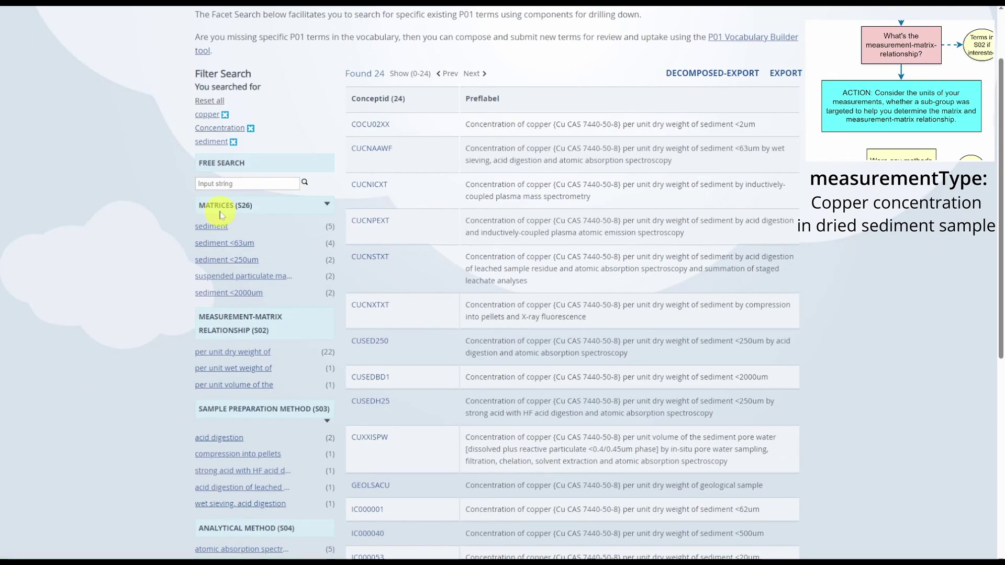
Filter the matrices to plain sediment, without any grain-size fraction
click(218, 229)
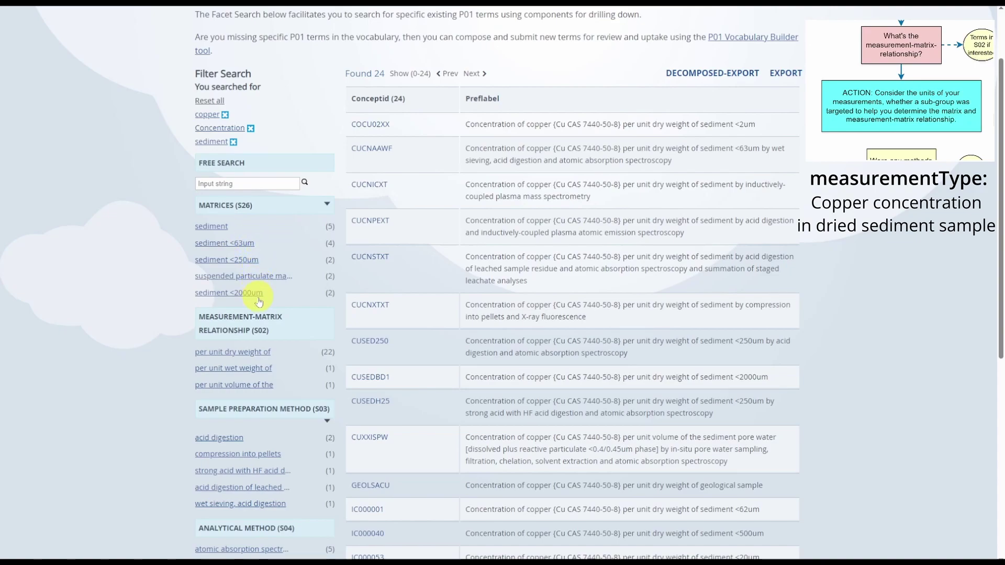
click(258, 281)
click(242, 258)
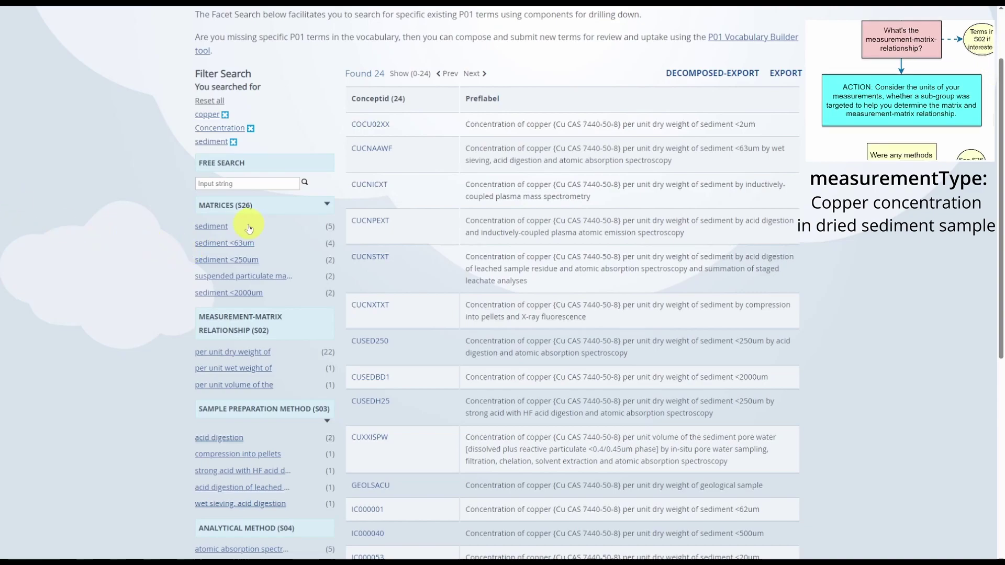
click(241, 242)
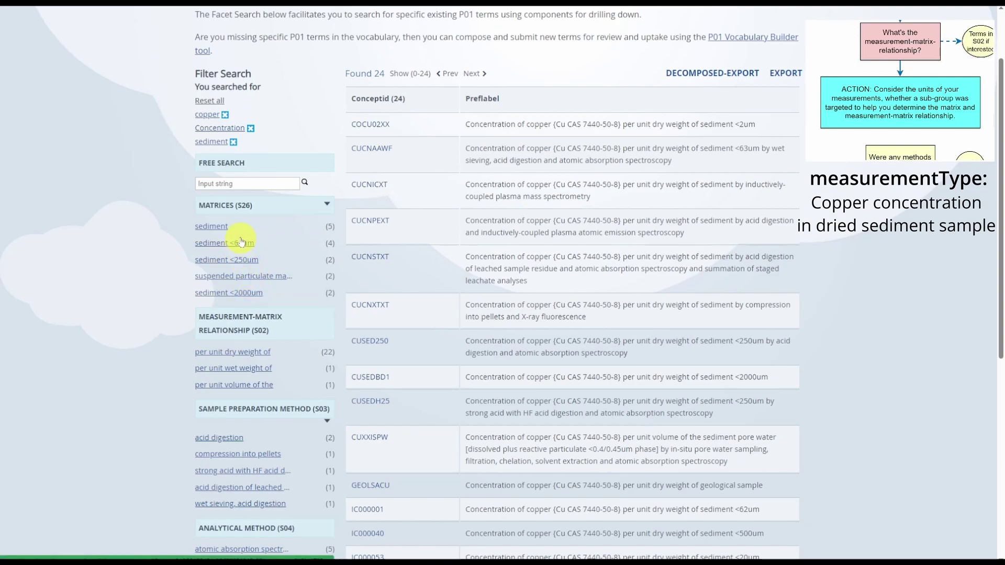
click(206, 231)
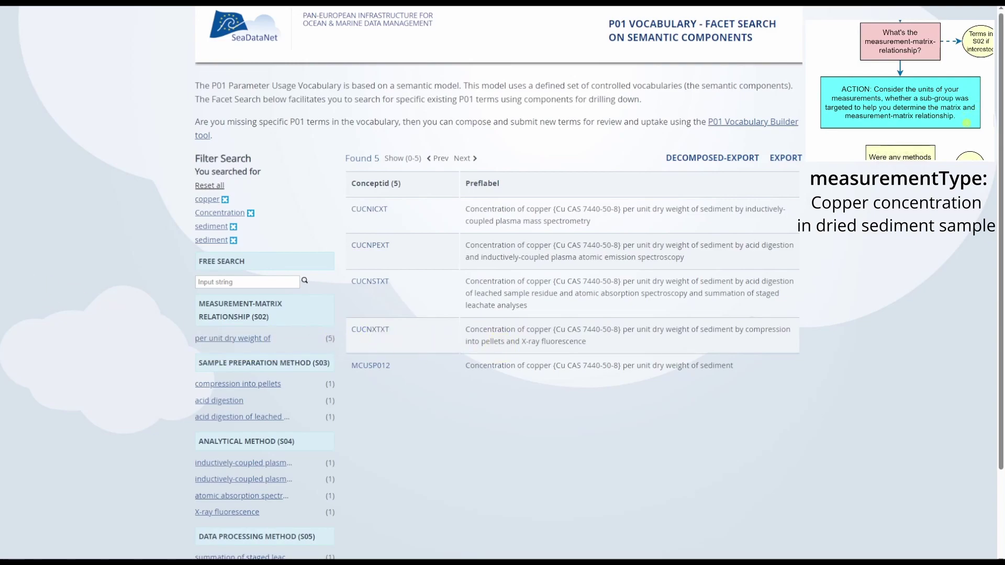
Open the method-free term MCUSP012 for copper per unit dry weight of sediment and copy its URI
scroll(958, 124, down, 1)
scroll(958, 124, down, 3)
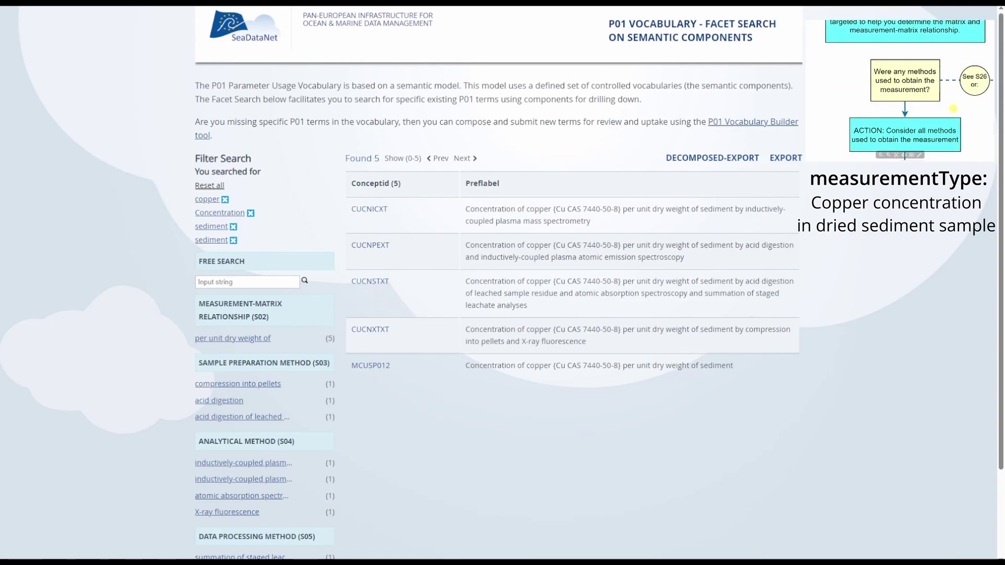
scroll(954, 109, down, 1)
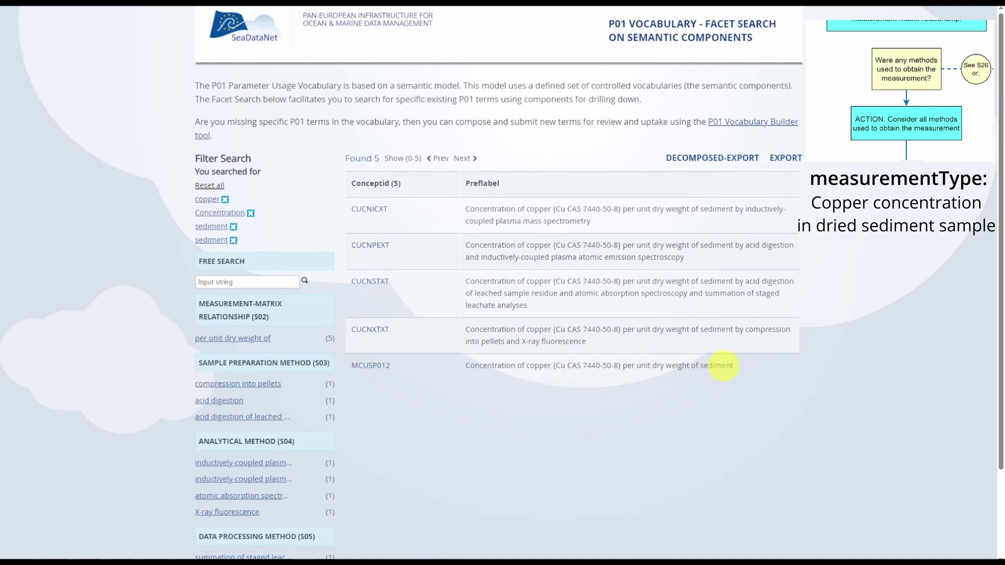
click(372, 366)
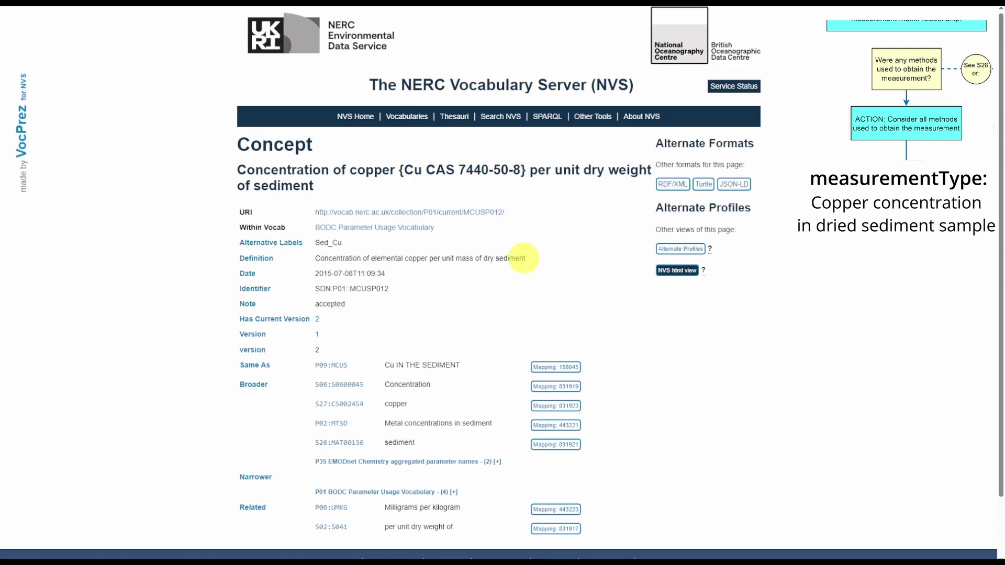
drag(506, 212, 308, 214)
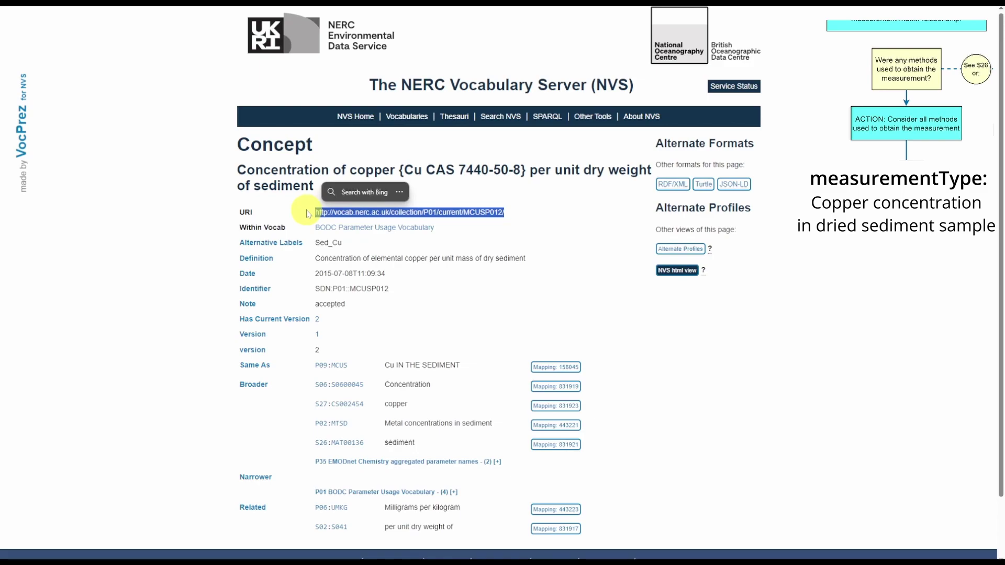
key(ctrl+c)
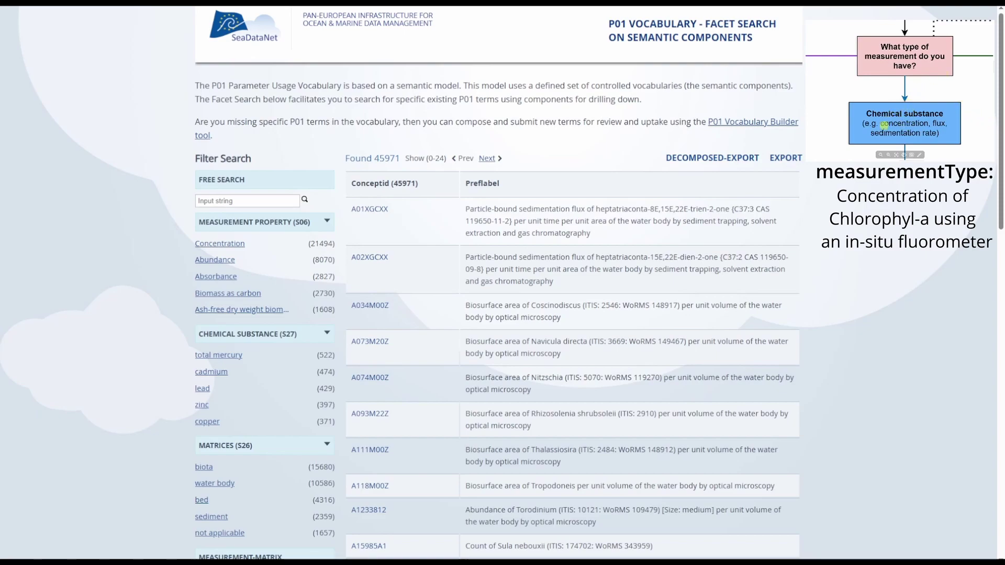
Follow the flowchart's chemical substance branch for the fluorometer measurement and run a free search for chlorophyll-a
scroll(973, 147, down, 4)
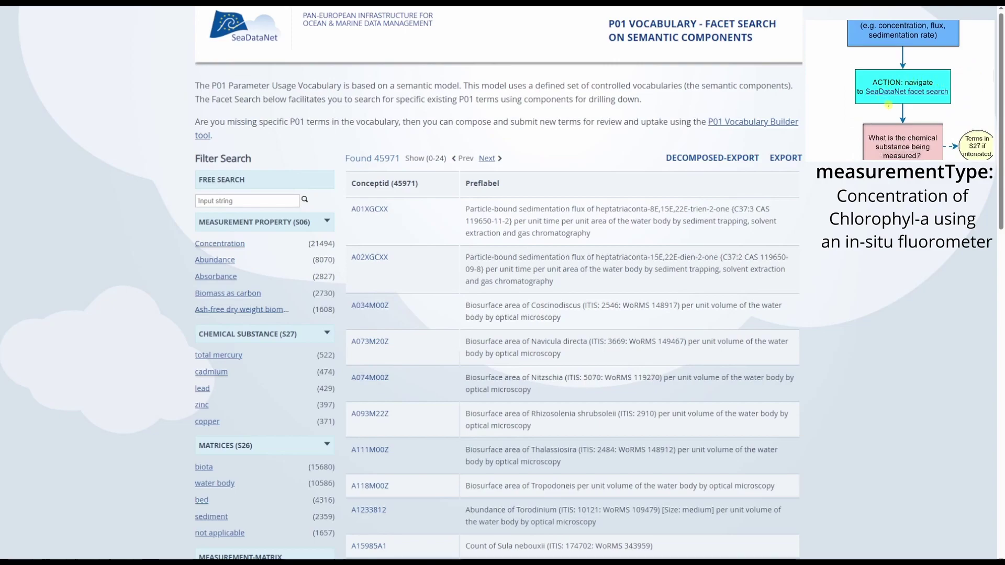
scroll(943, 124, down, 3)
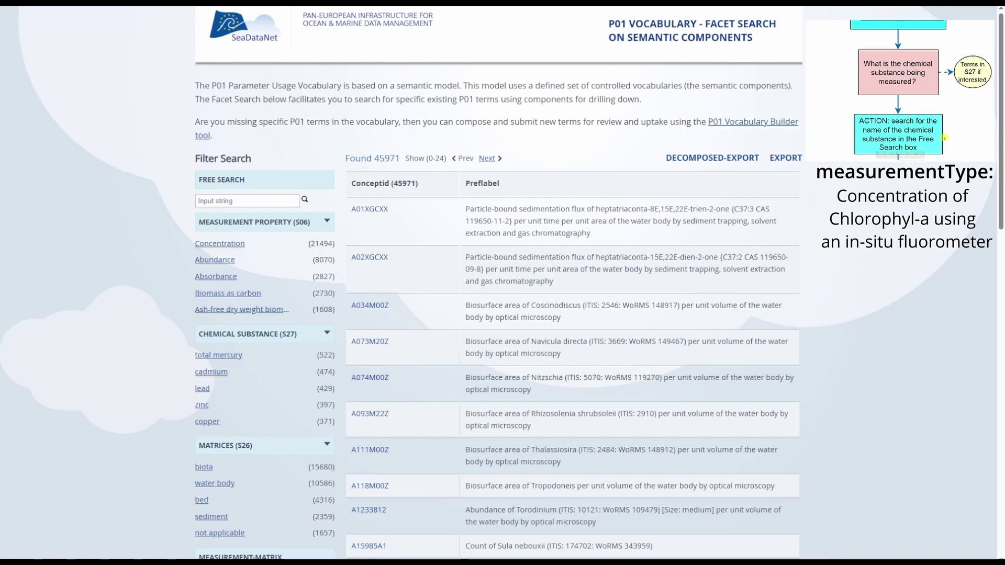
scroll(951, 140, down, 1)
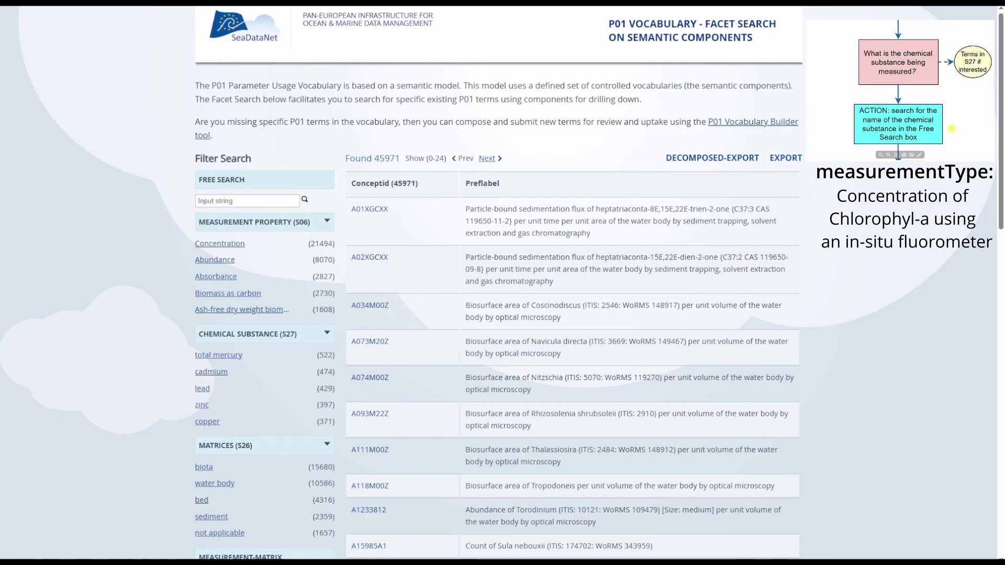
click(261, 200)
text(chlorophyll-a)
key(Return)
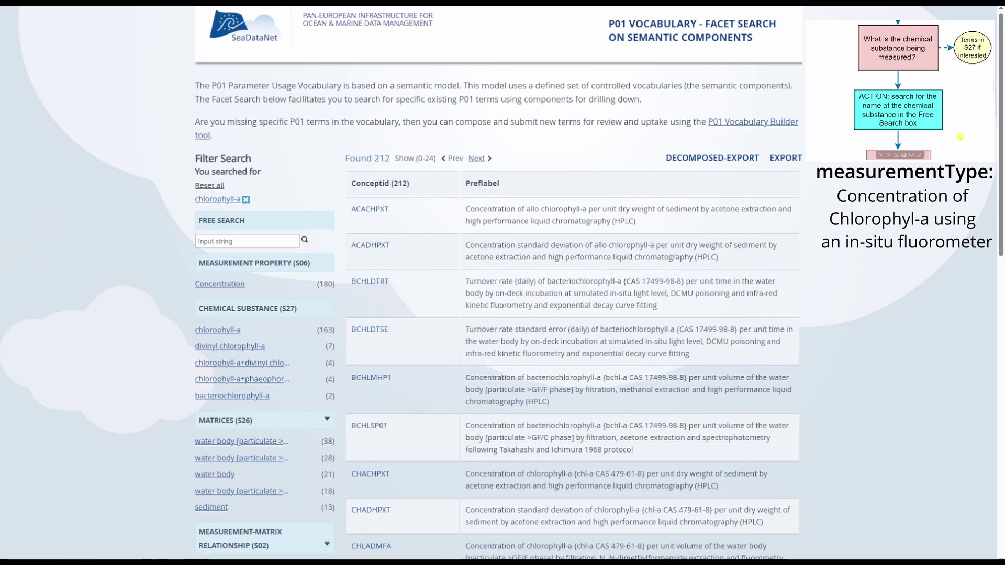
Follow the flowchart's measurement property and statistical parameter questions, and filter the chlorophyll-a terms by the measurement property Concentration
scroll(962, 34, down, 3)
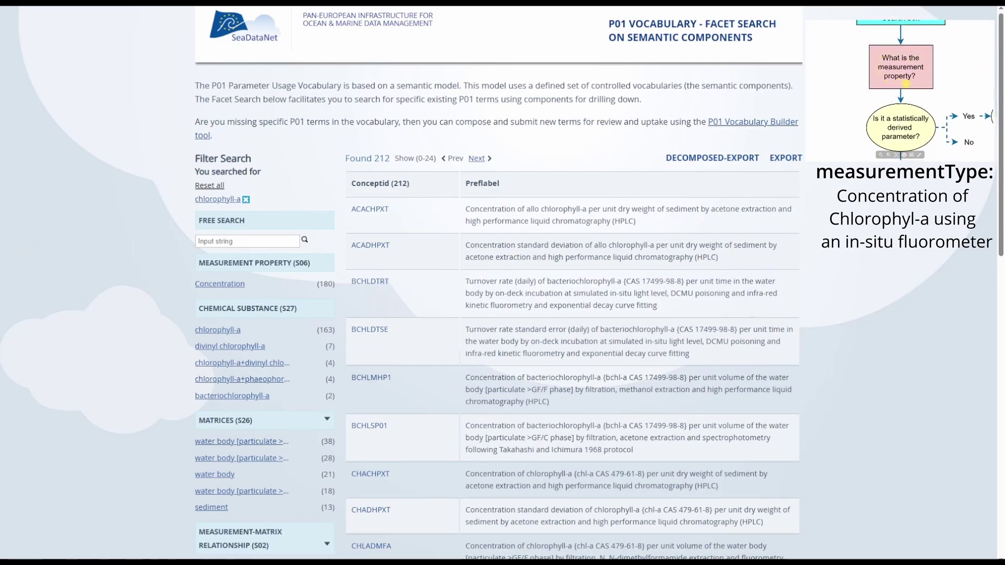
scroll(946, 74, down, 1)
scroll(917, 89, up, 1)
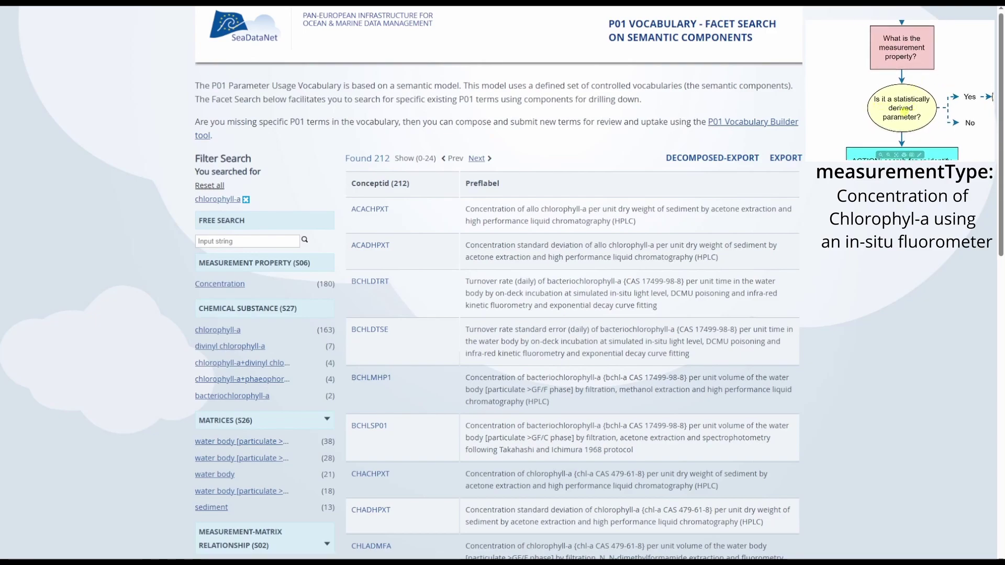
scroll(922, 125, down, 1)
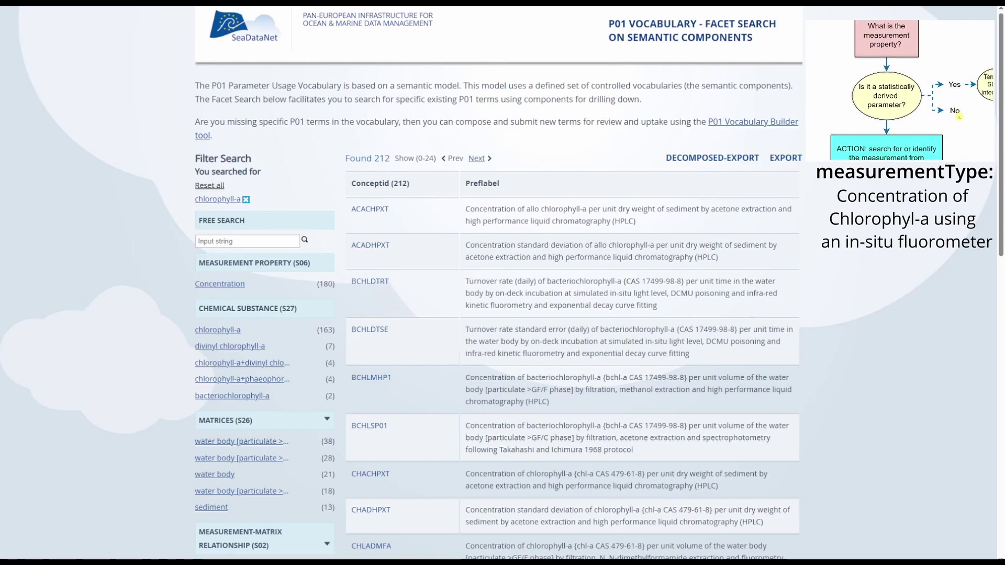
scroll(961, 117, down, 2)
scroll(962, 113, down, 3)
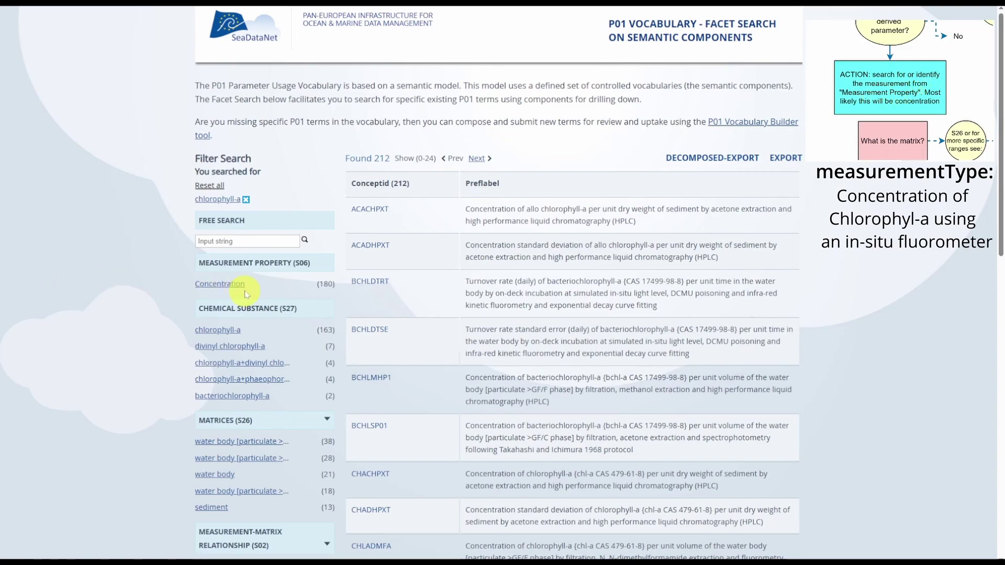
click(201, 289)
click(224, 290)
click(220, 284)
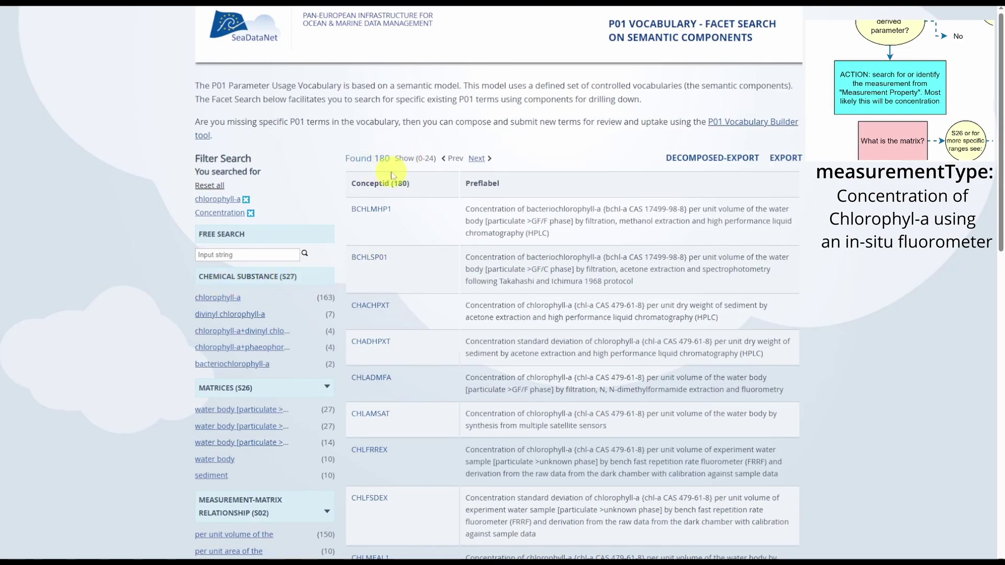
Consult the flowchart's matrix and measurement-matrix relationship questions, and filter the chlorophyll-a terms to the matrix water body [particulate >unknown phase]
scroll(937, 119, down, 1)
drag(937, 120, 931, 65)
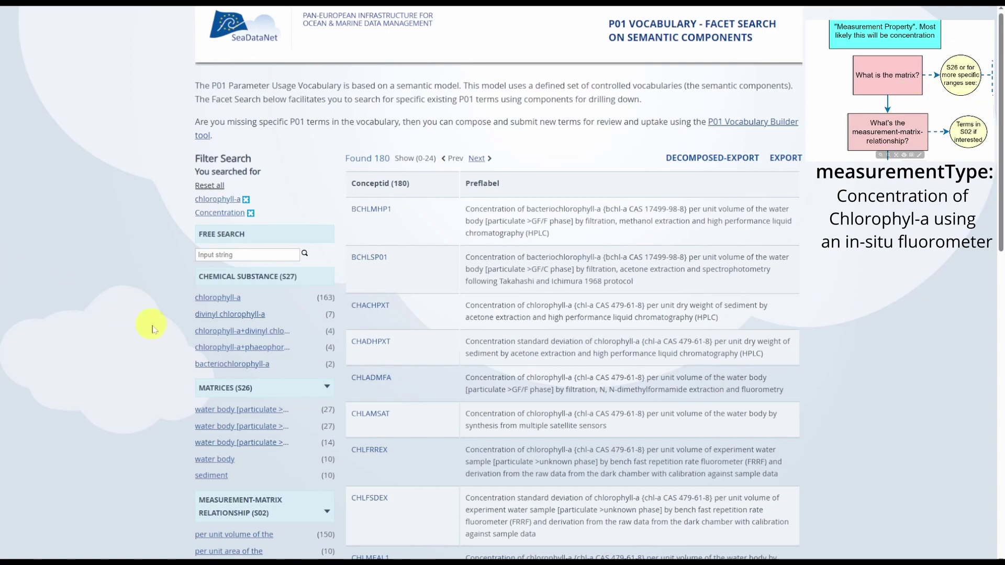
scroll(149, 350, down, 2)
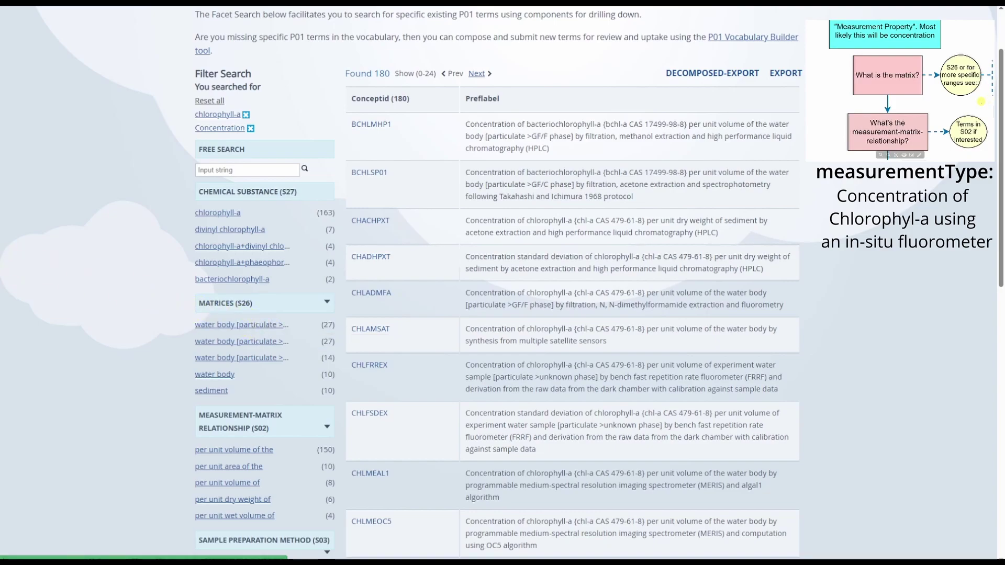
drag(972, 102, 866, 81)
drag(935, 83, 893, 90)
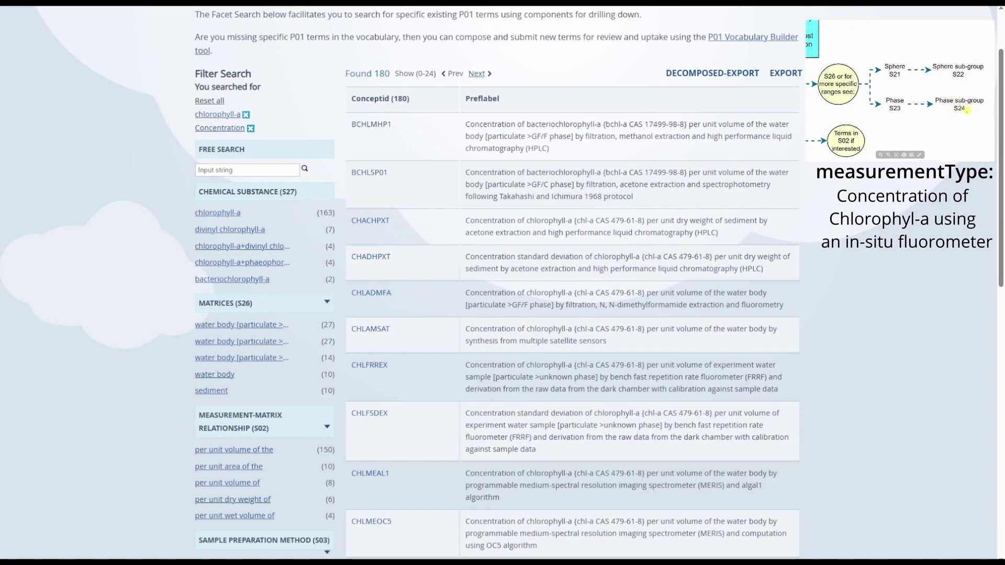
drag(839, 98, 966, 79)
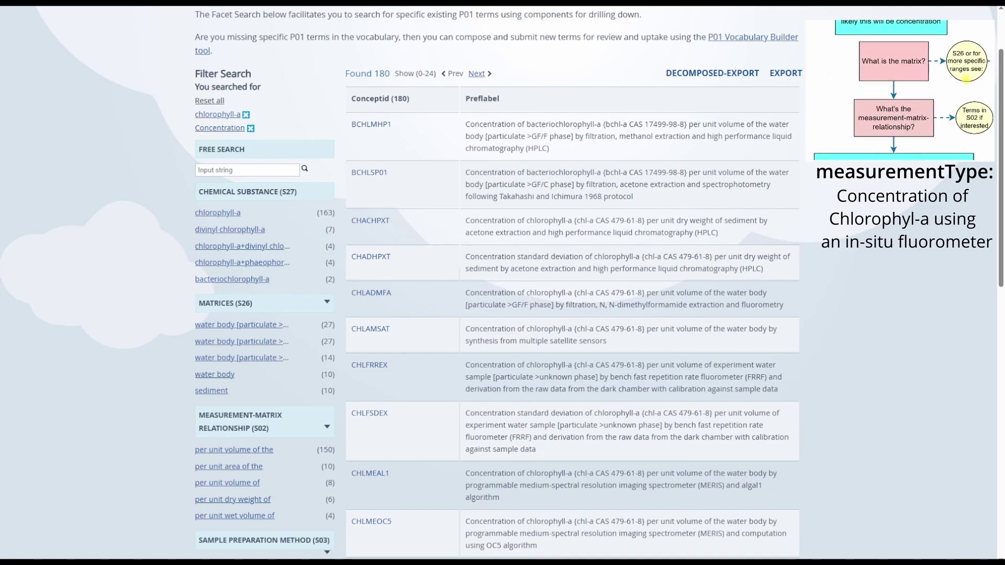
scroll(935, 126, down, 1)
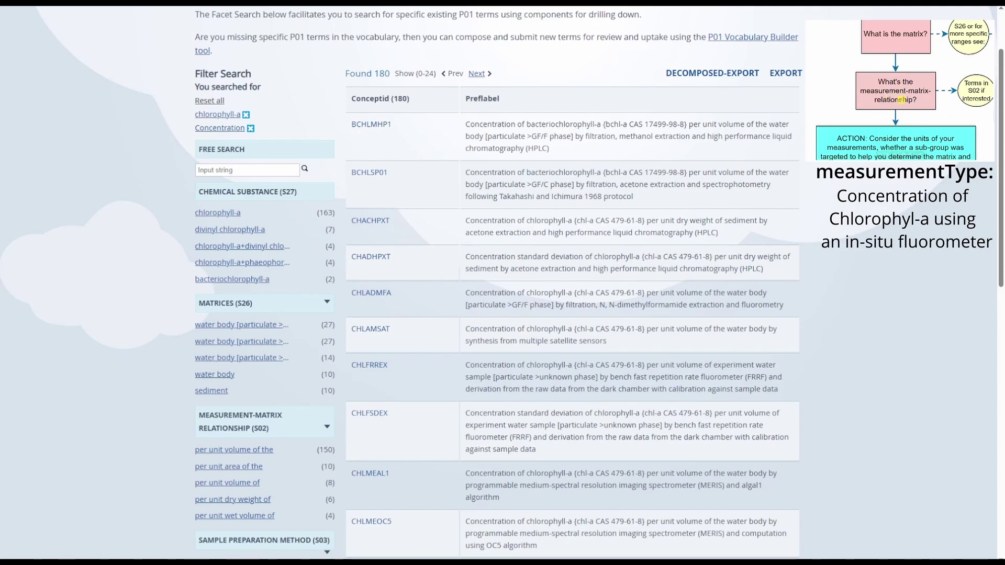
scroll(890, 101, down, 2)
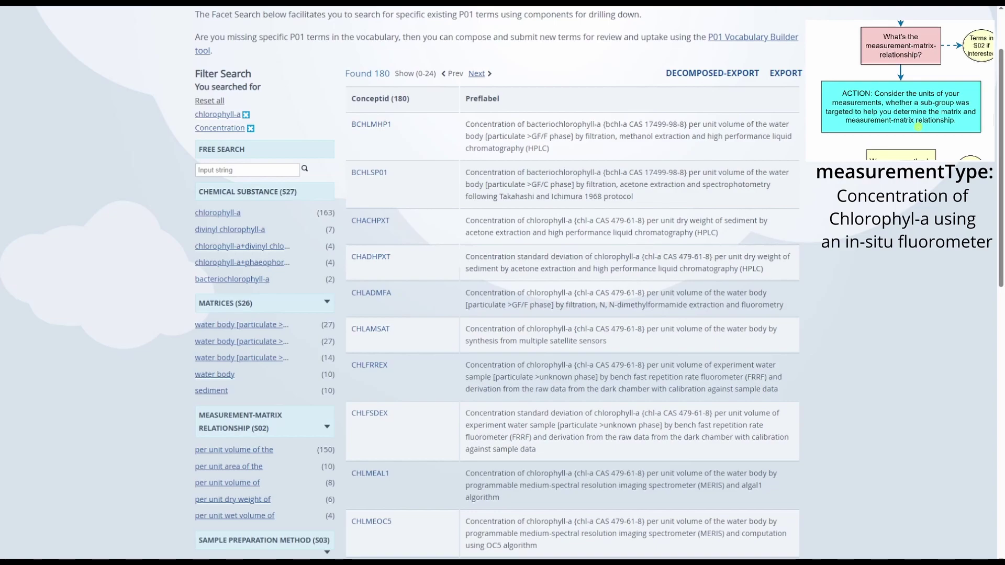
click(256, 325)
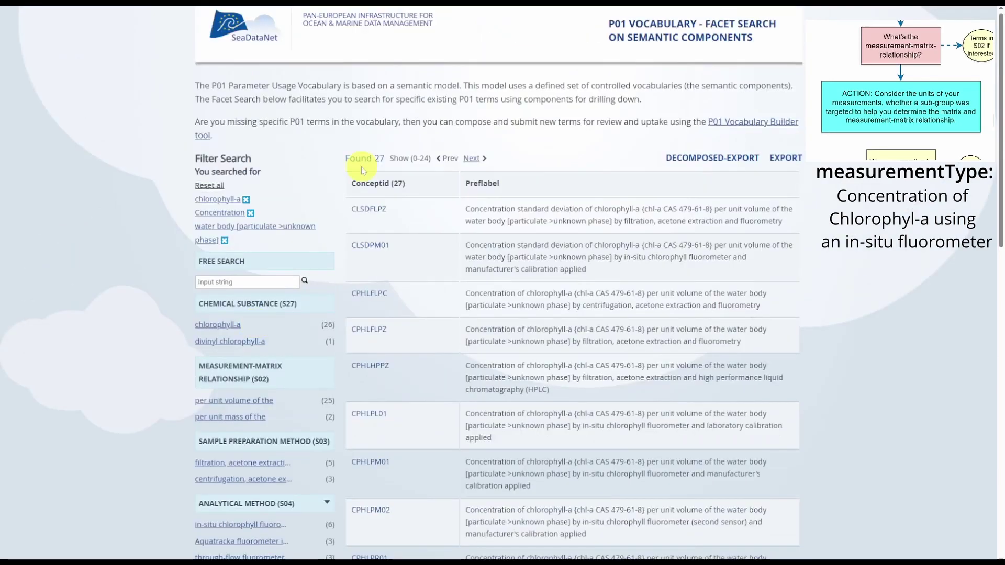
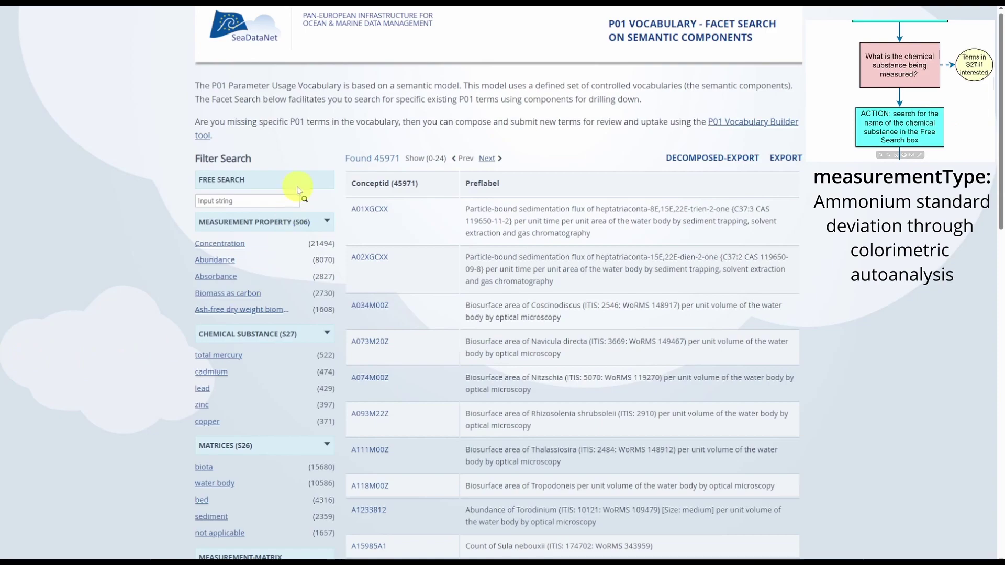
Run a free search for ammonium and filter the terms by the chemical substance ammonium
click(276, 198)
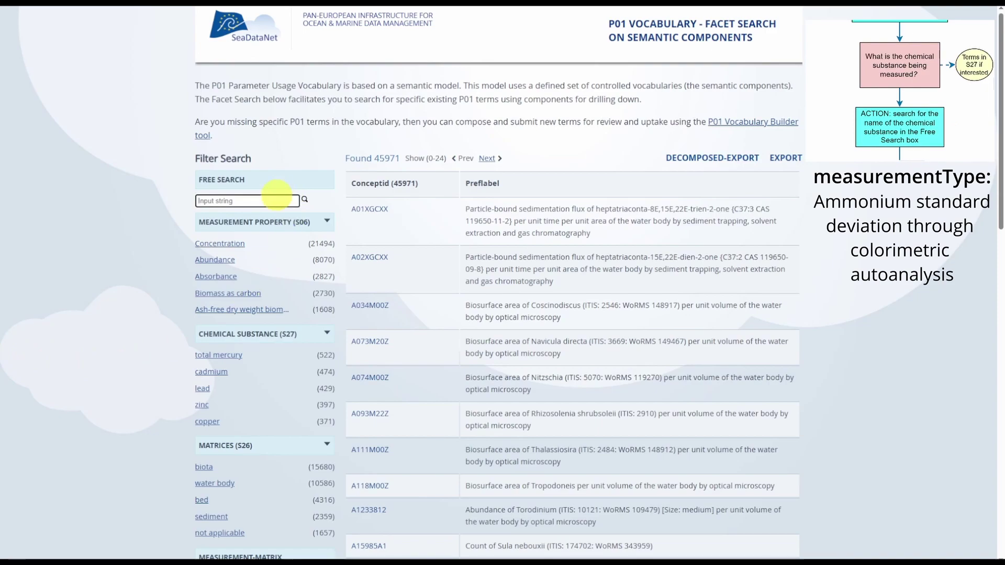
text(ammonium)
key(Return)
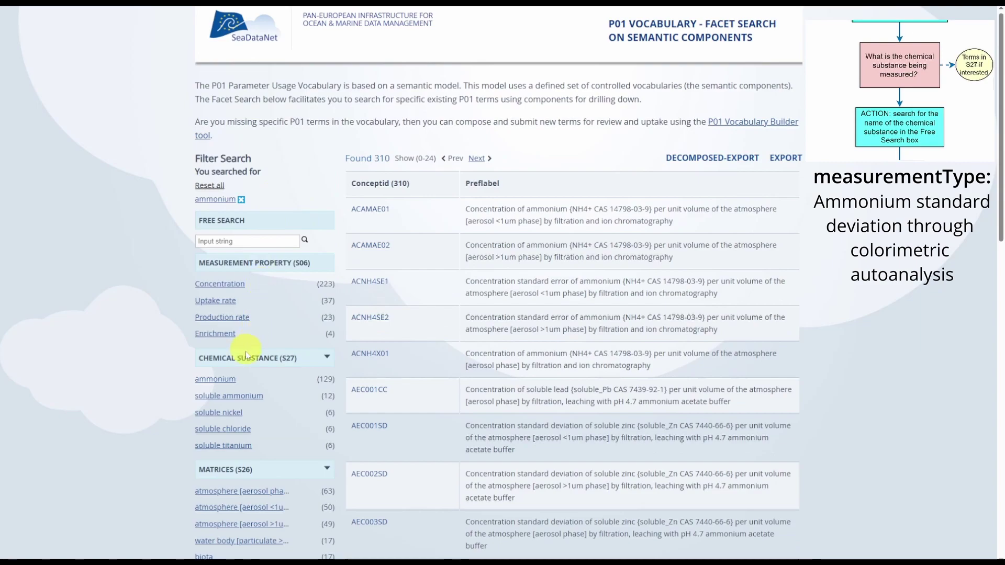
click(220, 382)
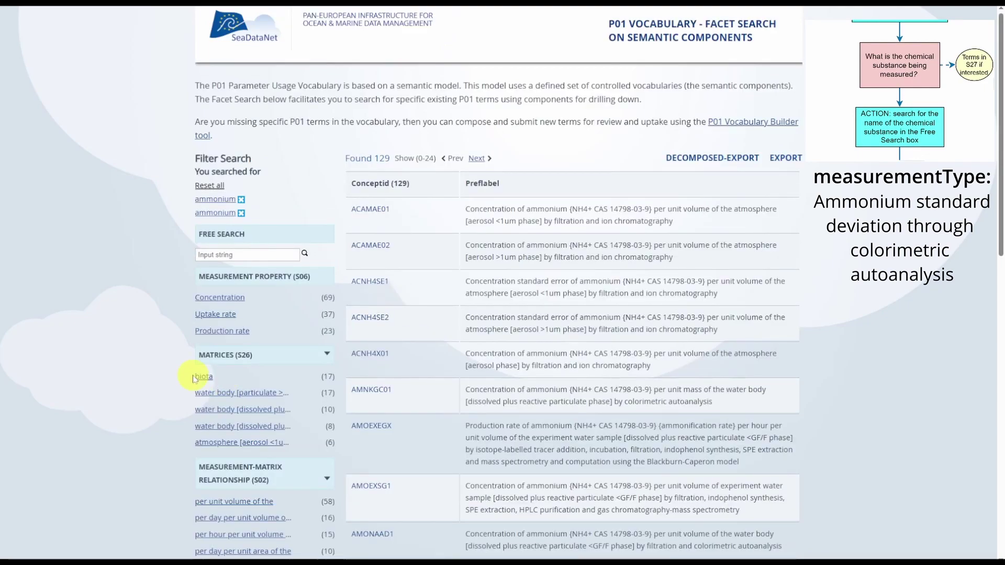
Follow the flowchart's statistically derived parameter question and filter the ammonium terms by the measurement property Concentration
scroll(959, 49, down, 3)
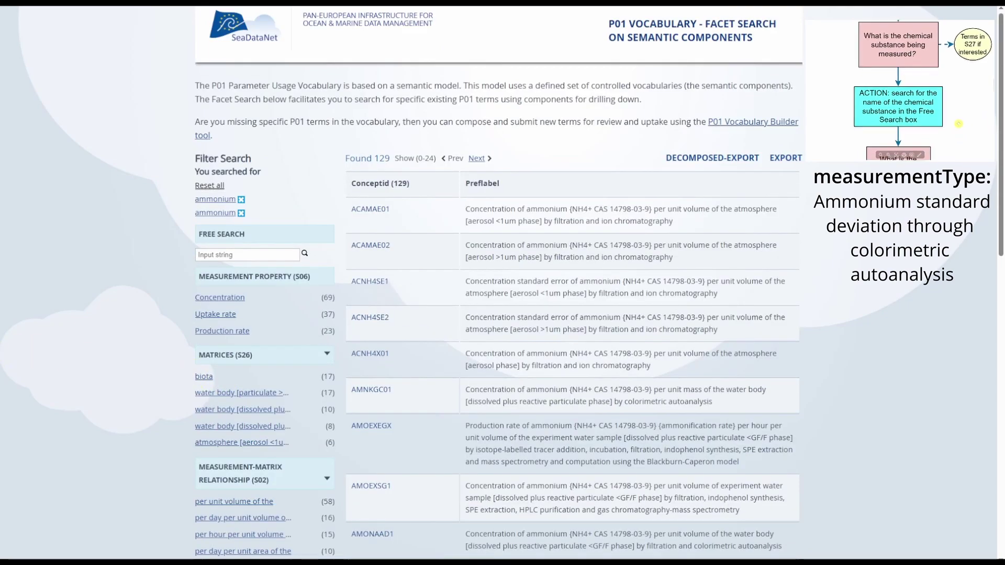
scroll(958, 49, down, 1)
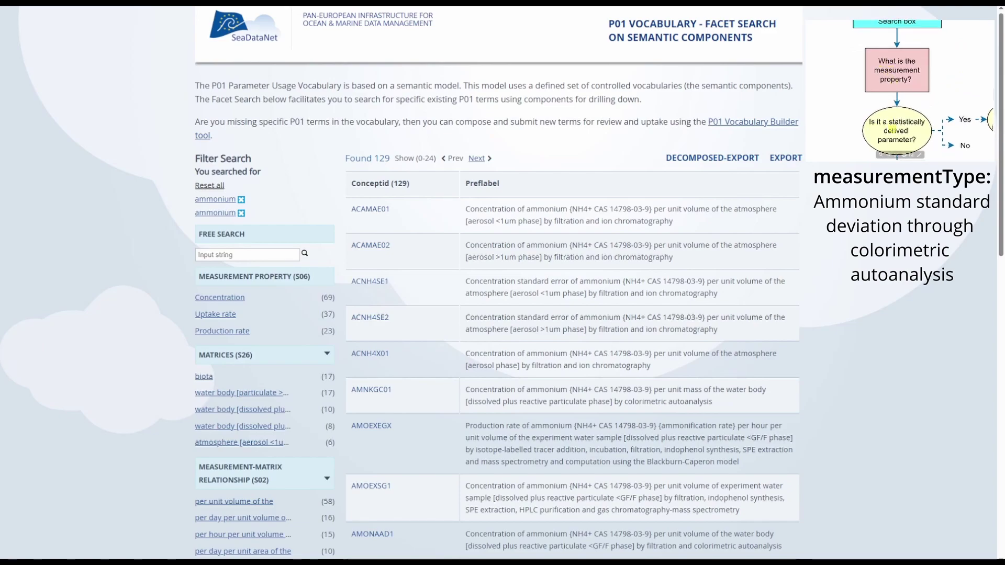
scroll(934, 139, down, 1)
drag(934, 139, 935, 80)
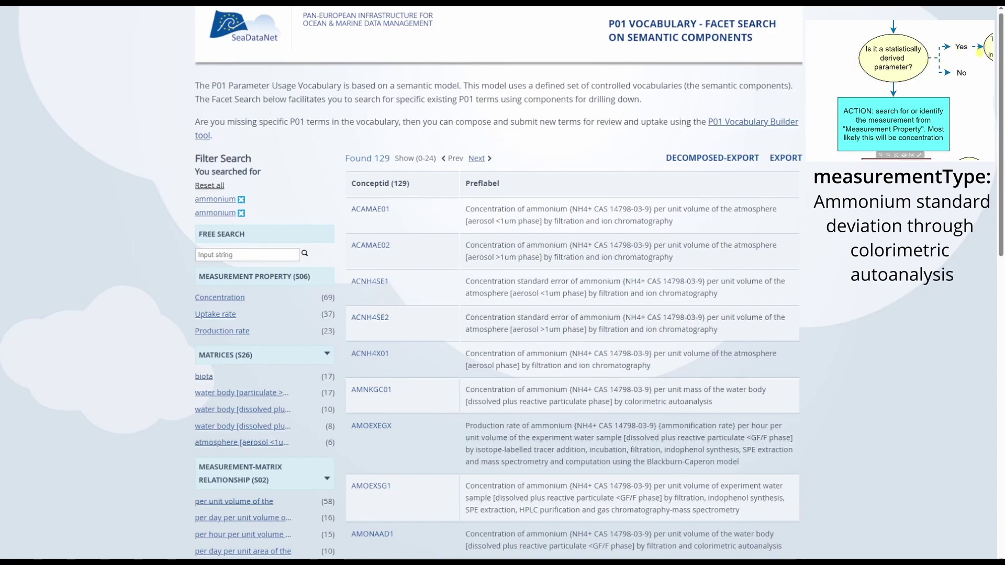
drag(978, 54, 922, 67)
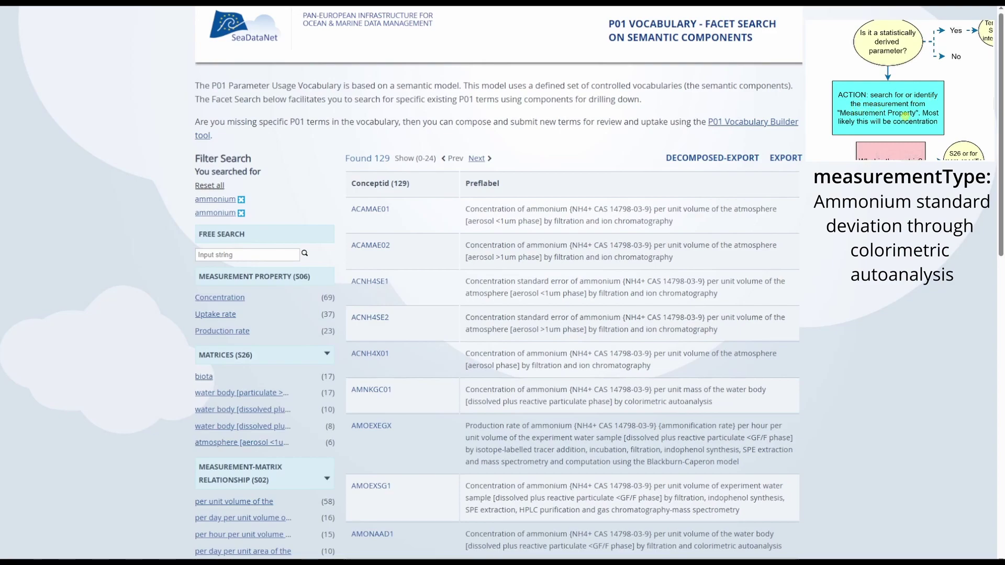
click(233, 298)
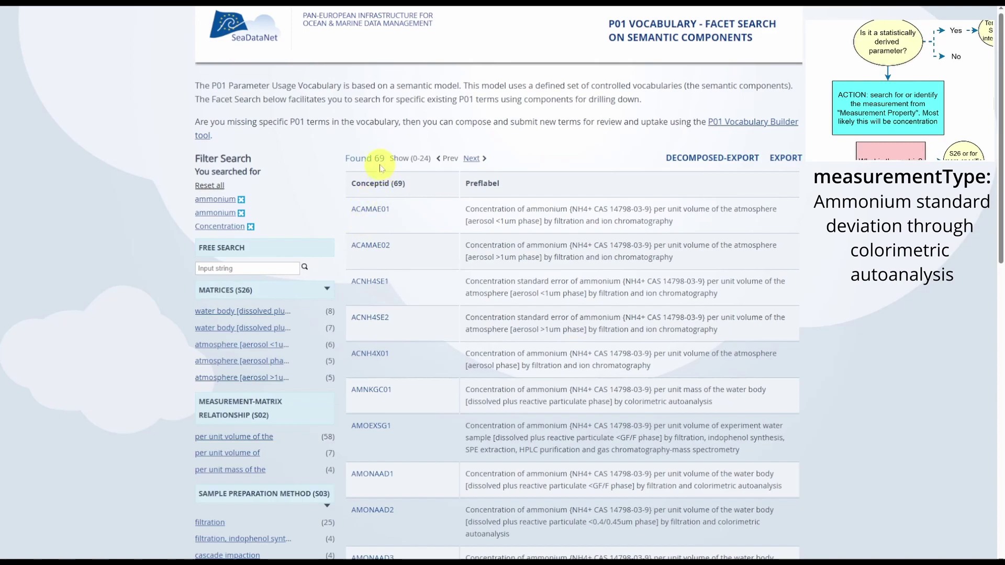
Consult the flowchart's matrix and measurement-matrix relationship questions, and look through the full list of matrices for the ammonium concentration terms
scroll(962, 45, down, 3)
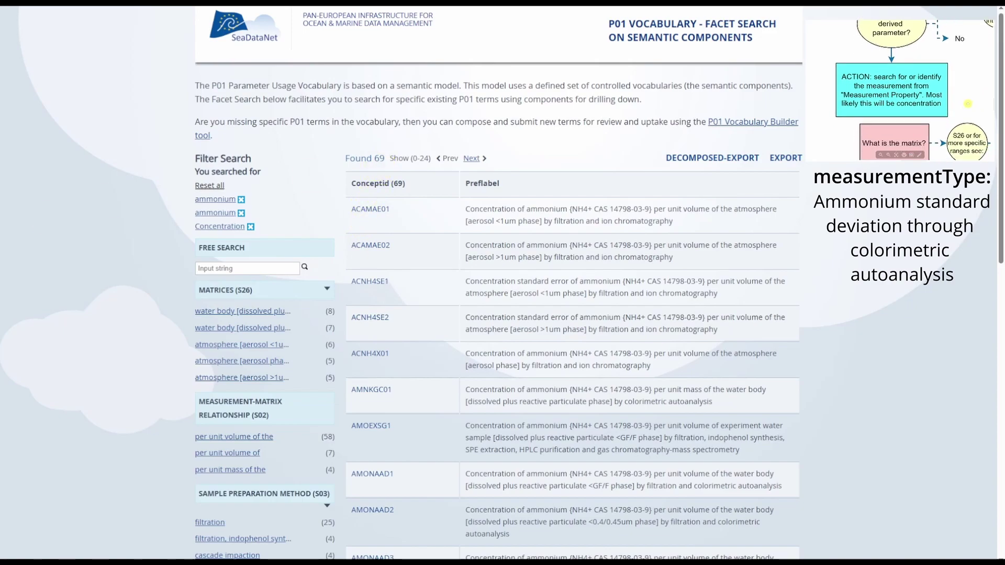
scroll(890, 69, down, 1)
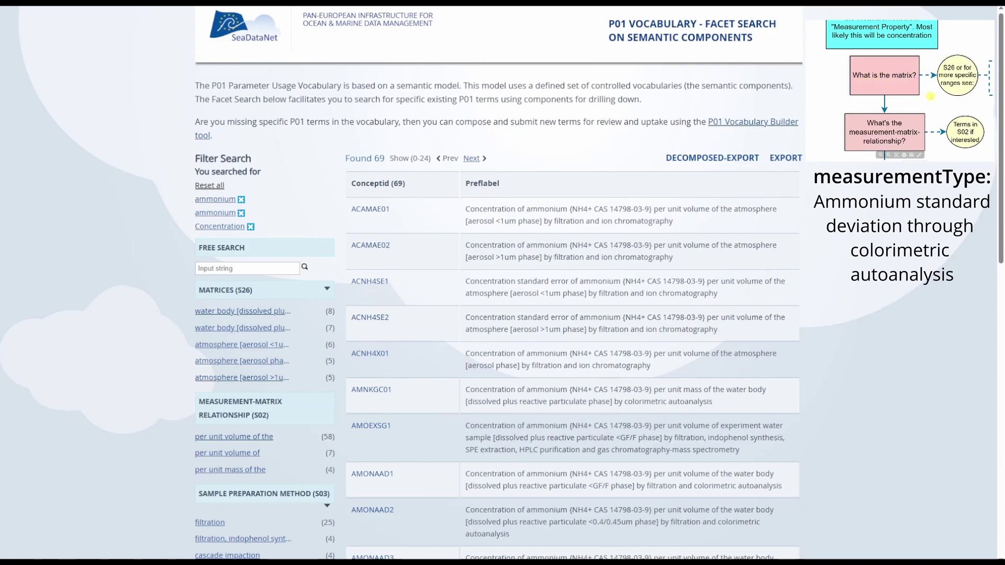
scroll(934, 108, down, 2)
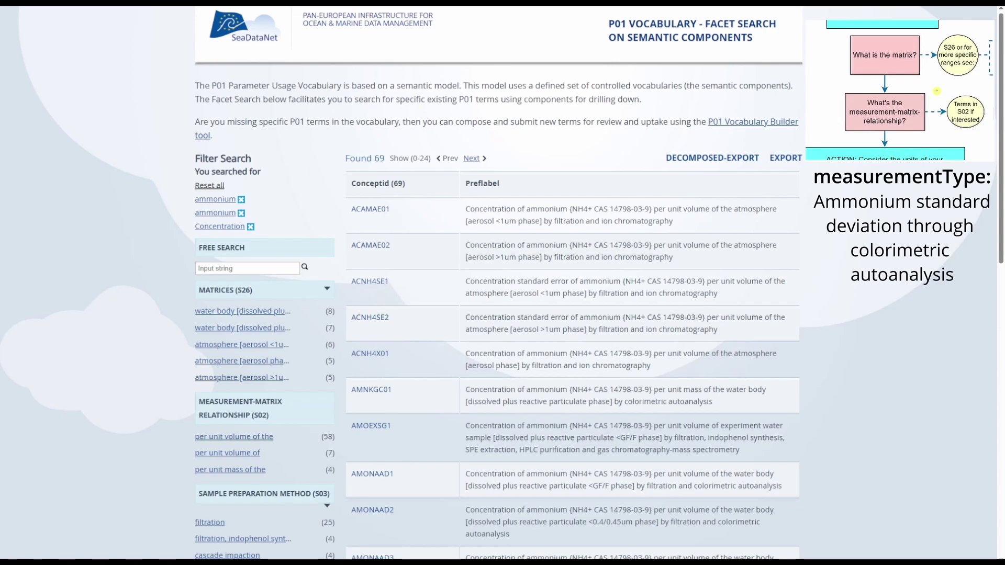
scroll(937, 91, down, 3)
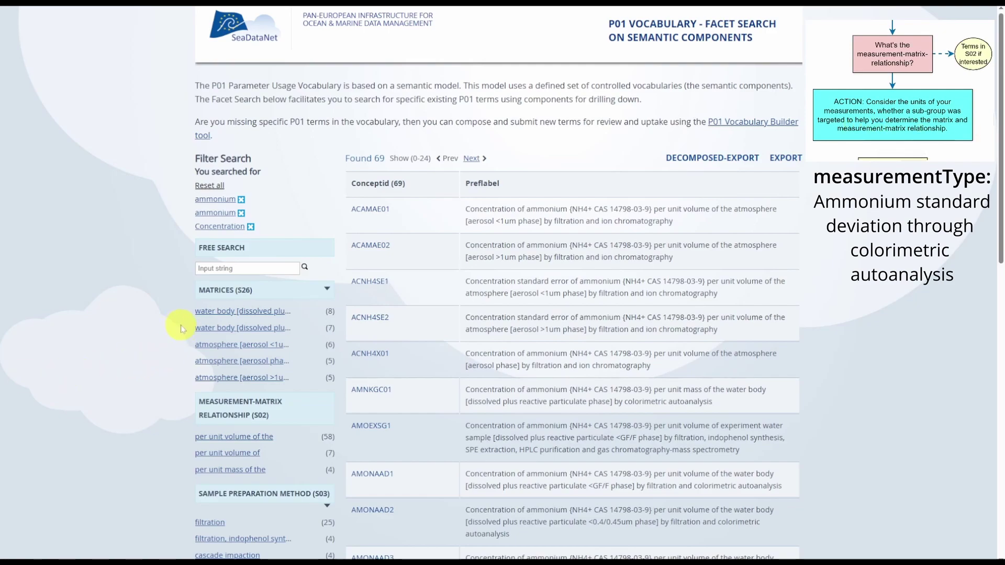
click(327, 292)
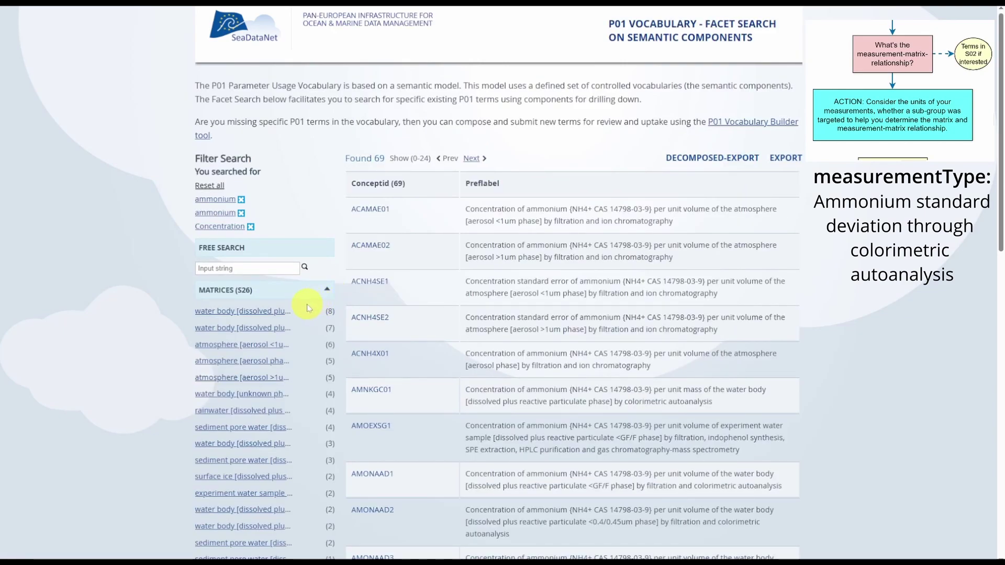
click(292, 311)
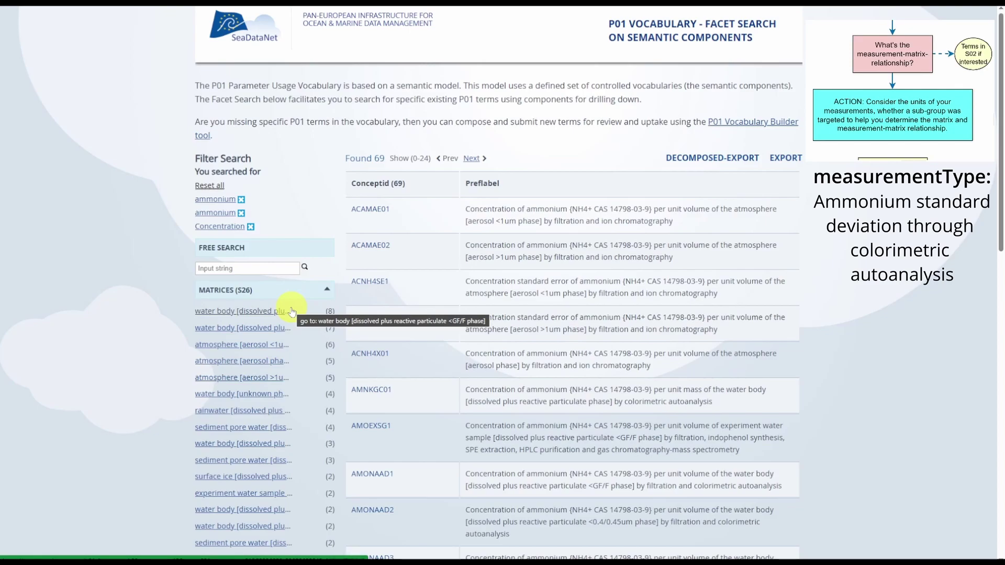
scroll(291, 311, down, 5)
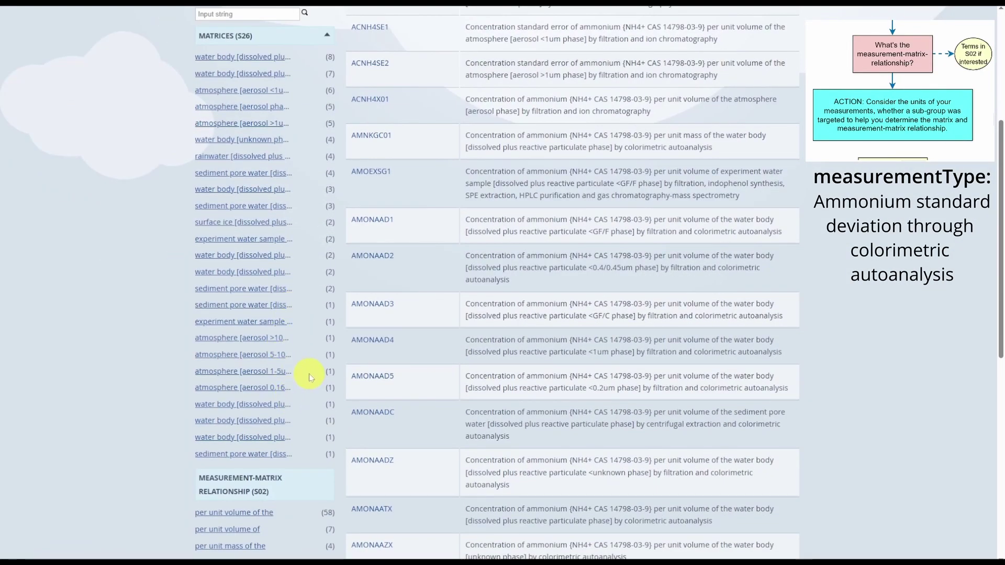
scroll(309, 374, up, 2)
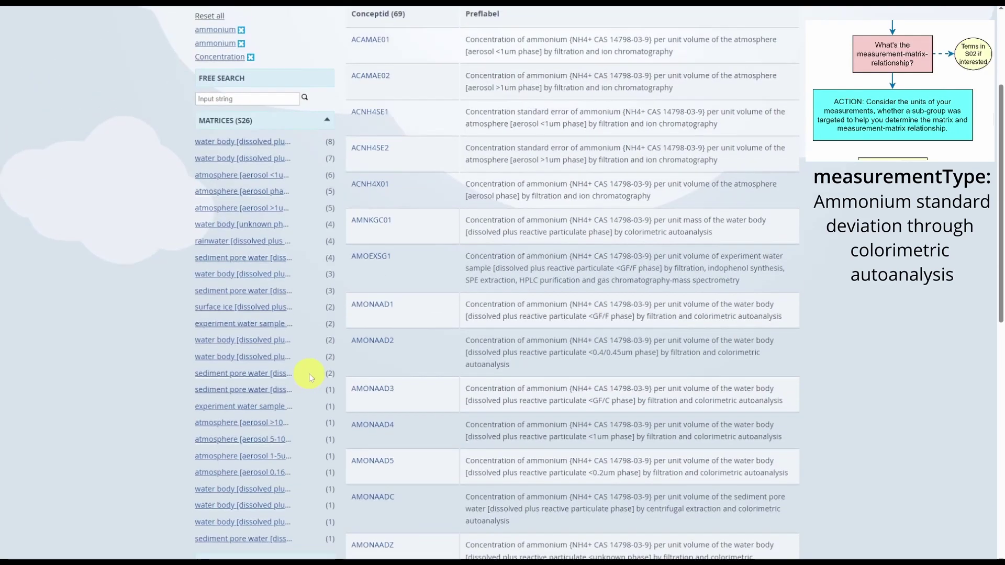
click(330, 124)
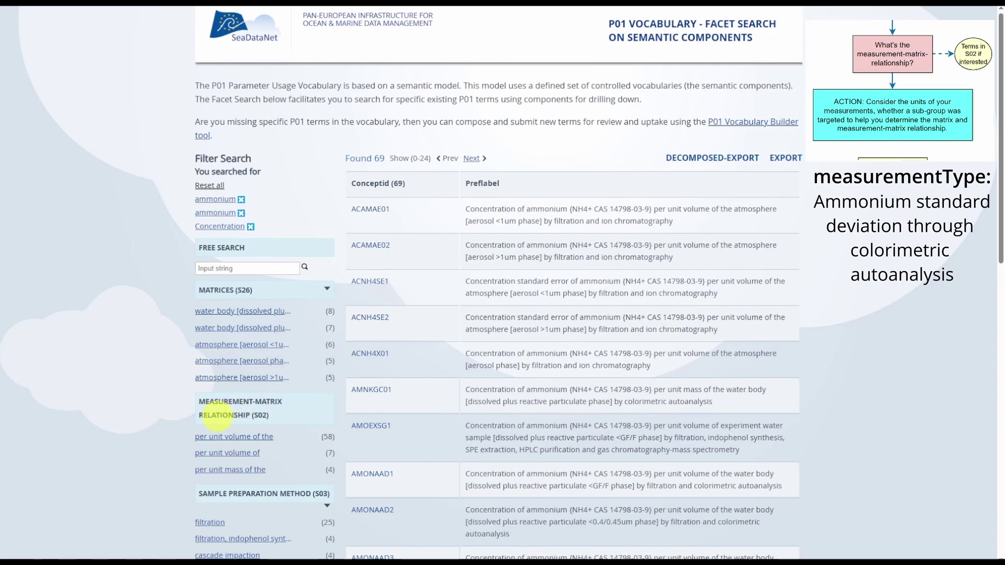
Filter the ammonium terms by the relationship "per unit volume of the" and narrow them with a free search for water body
click(207, 439)
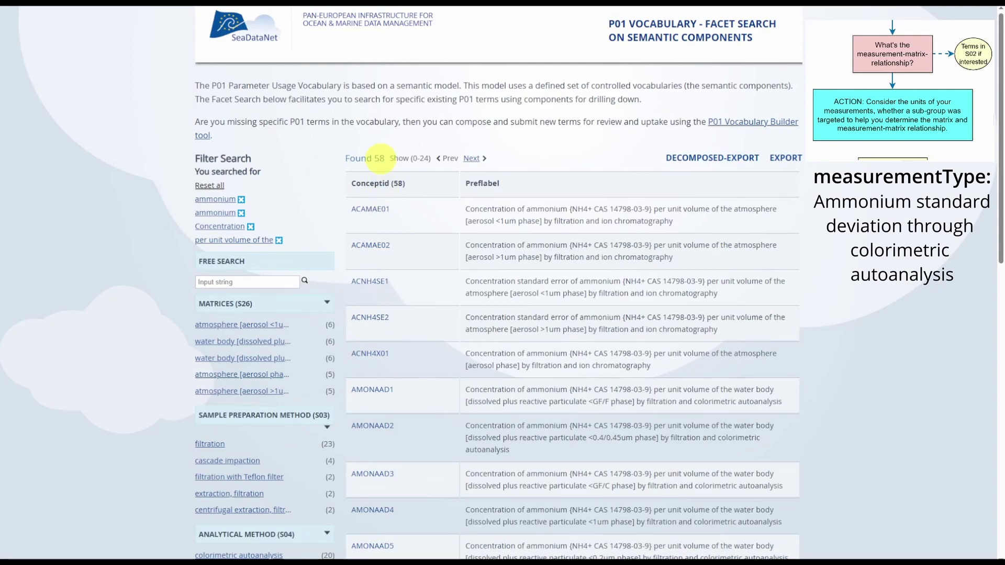
click(286, 277)
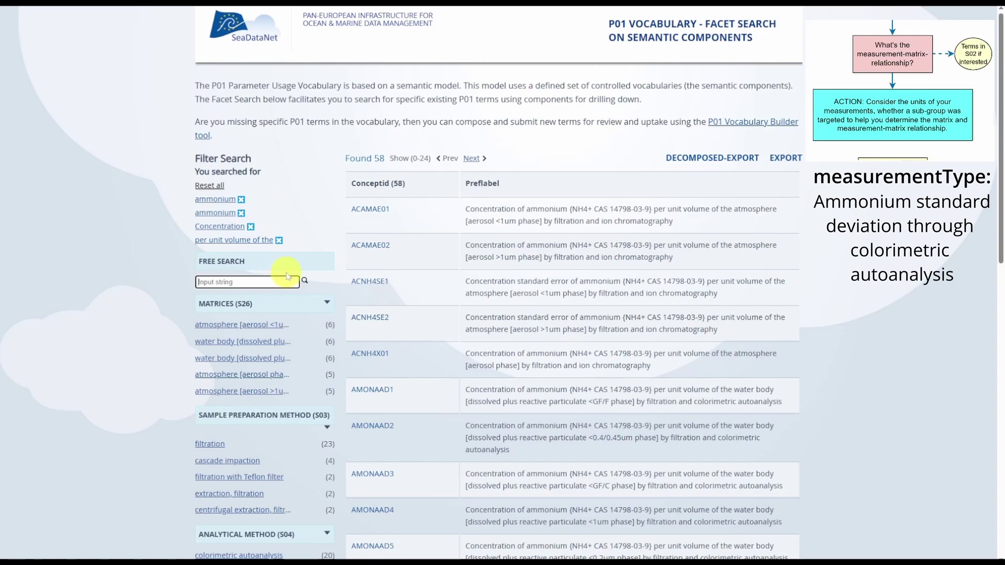
text(water)
text(body)
key(Return)
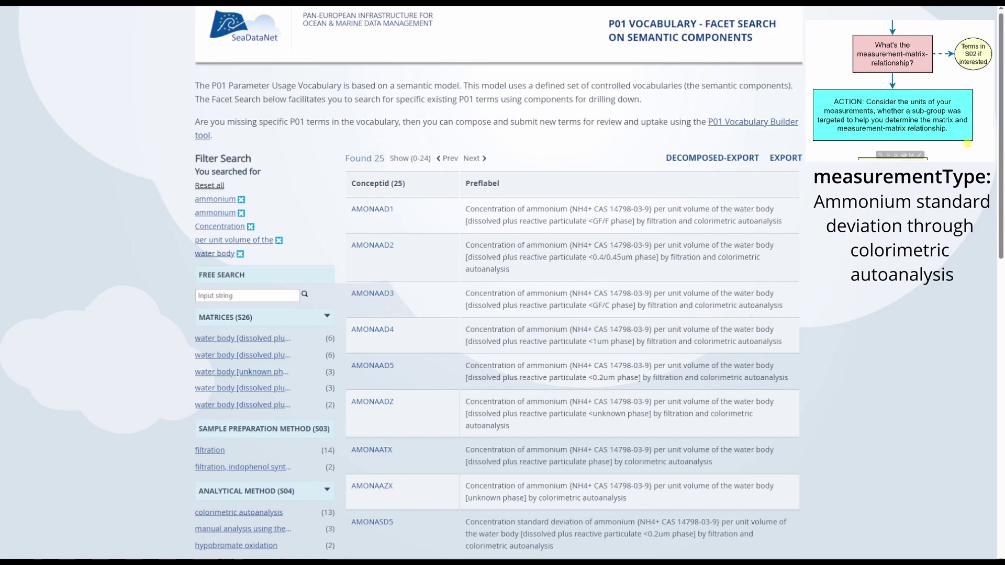
Following the flowchart's methods question, run a free search for colorimetric and filter the ammonium terms by the analytical method colorimetric autoanalysis
scroll(973, 57, down, 3)
scroll(974, 57, down, 1)
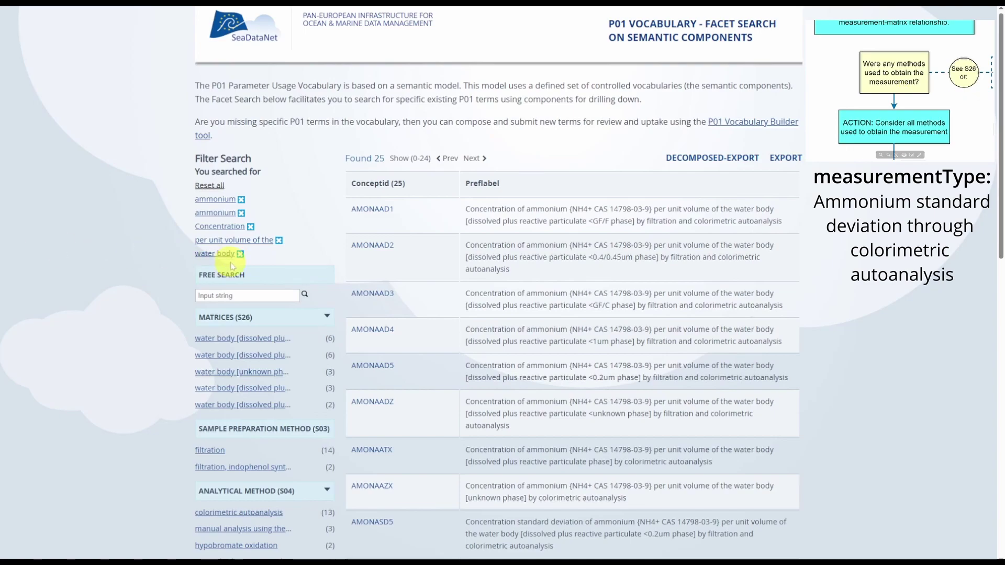
click(241, 296)
text(colo)
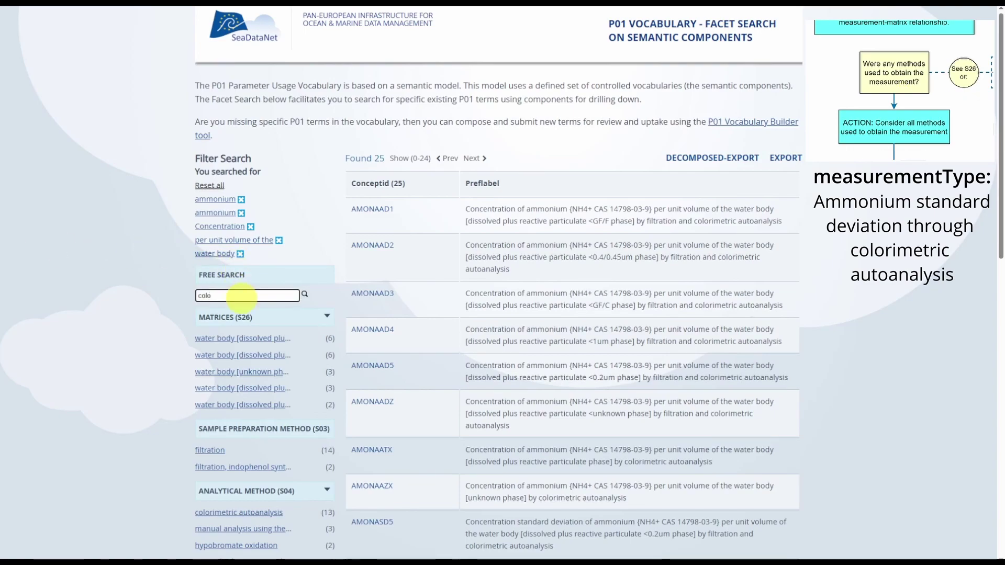
text(rimetric)
key(Return)
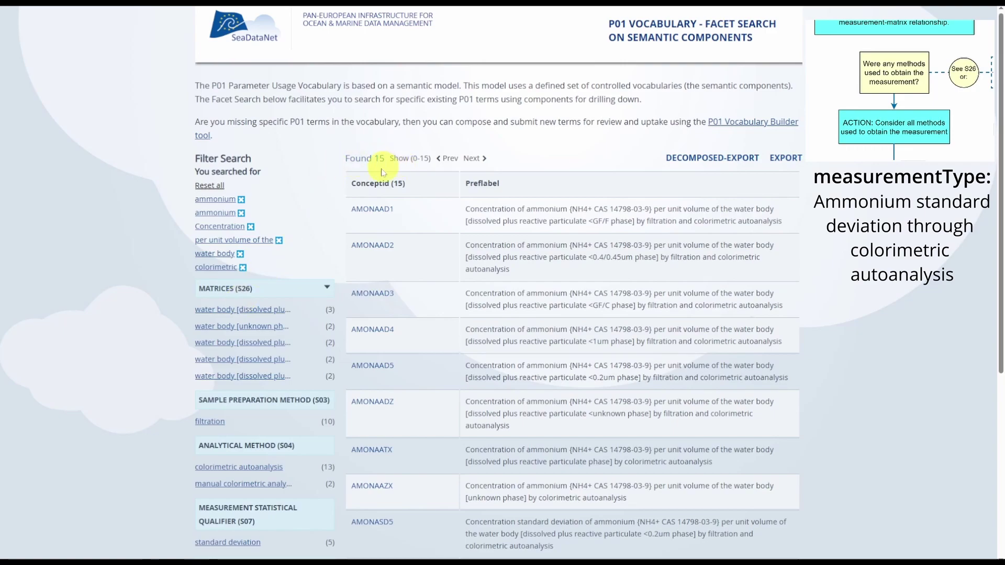
scroll(272, 356, down, 2)
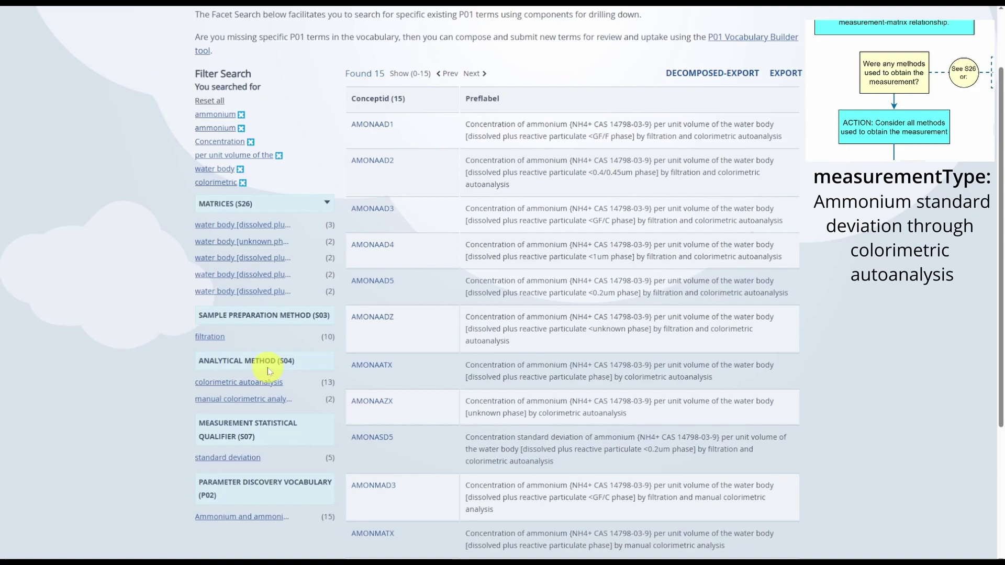
click(202, 387)
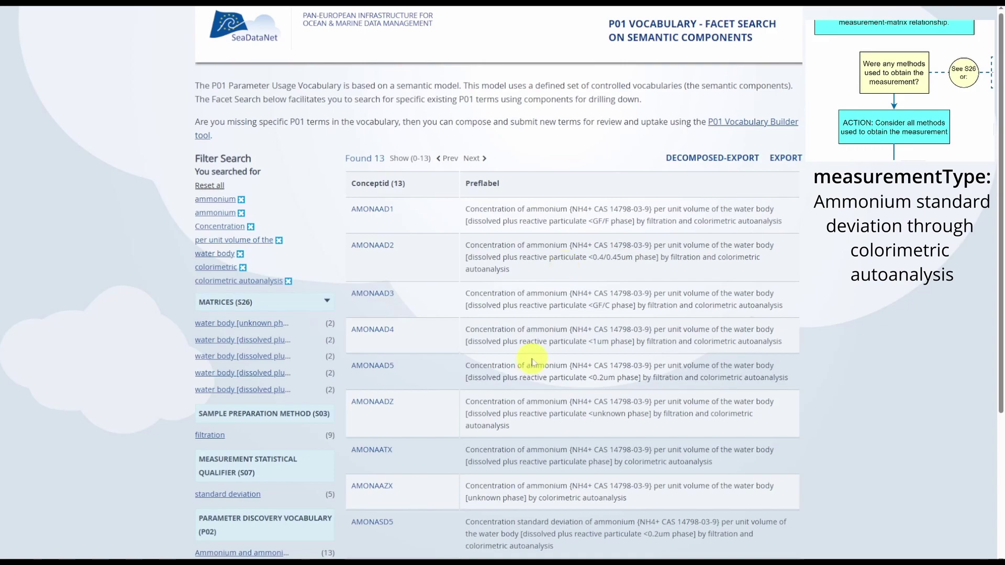
Examine the preferred label of term AMONAADZ, focusing on its "dissolved plus reactive particulate" and "<unknown phase" wording
scroll(532, 362, down, 2)
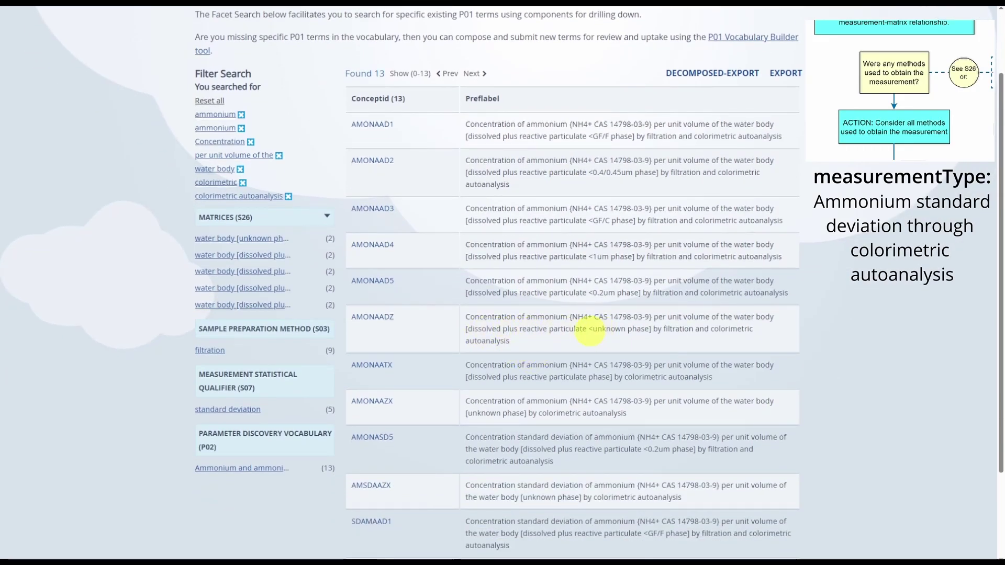
drag(589, 330, 650, 330)
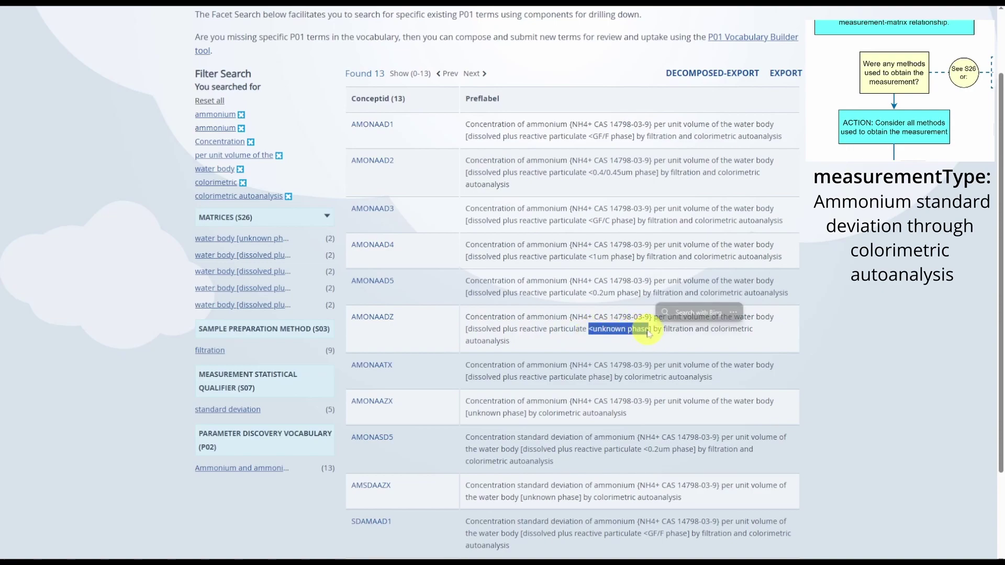
click(521, 338)
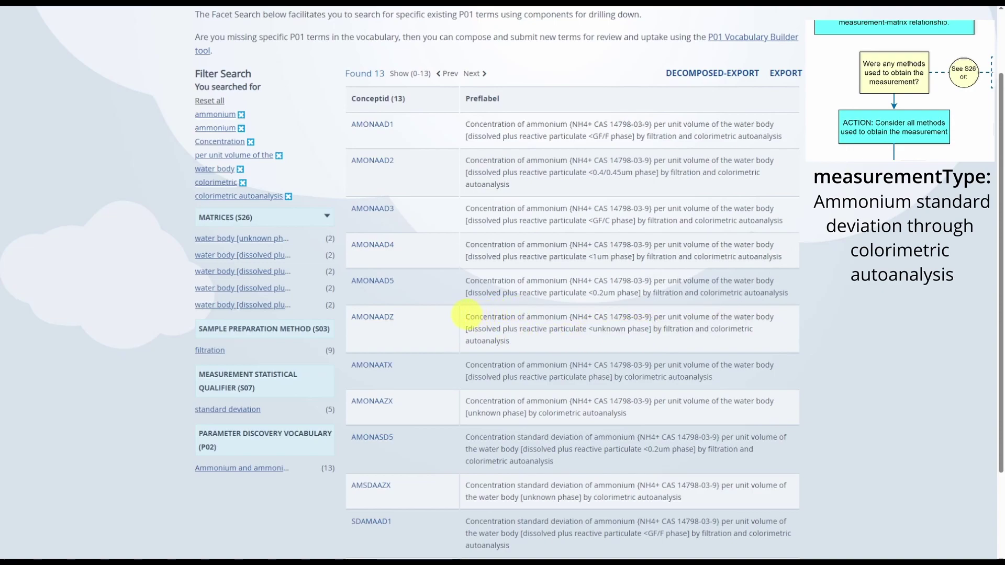
drag(466, 316, 521, 340)
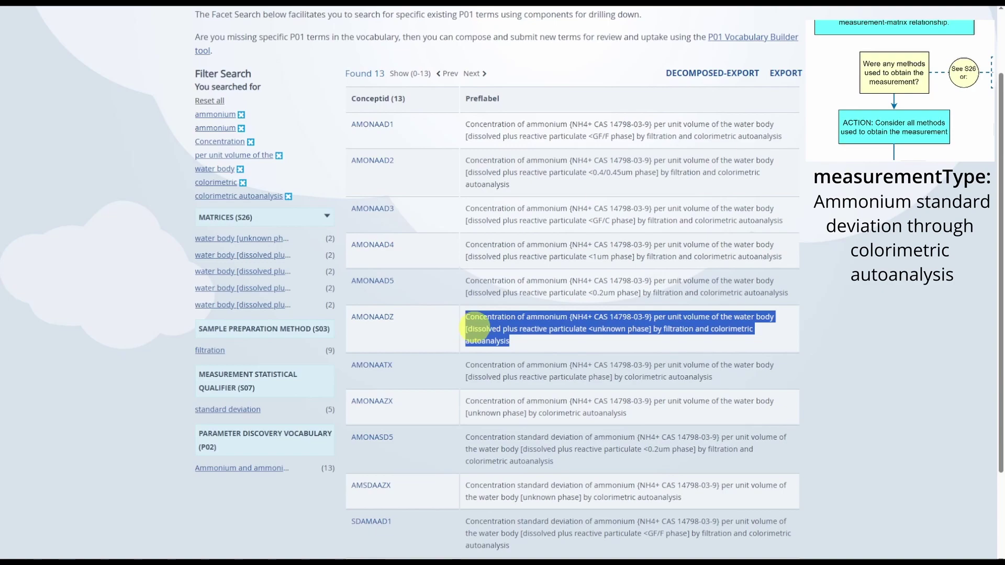
drag(689, 328, 662, 331)
drag(468, 328, 587, 329)
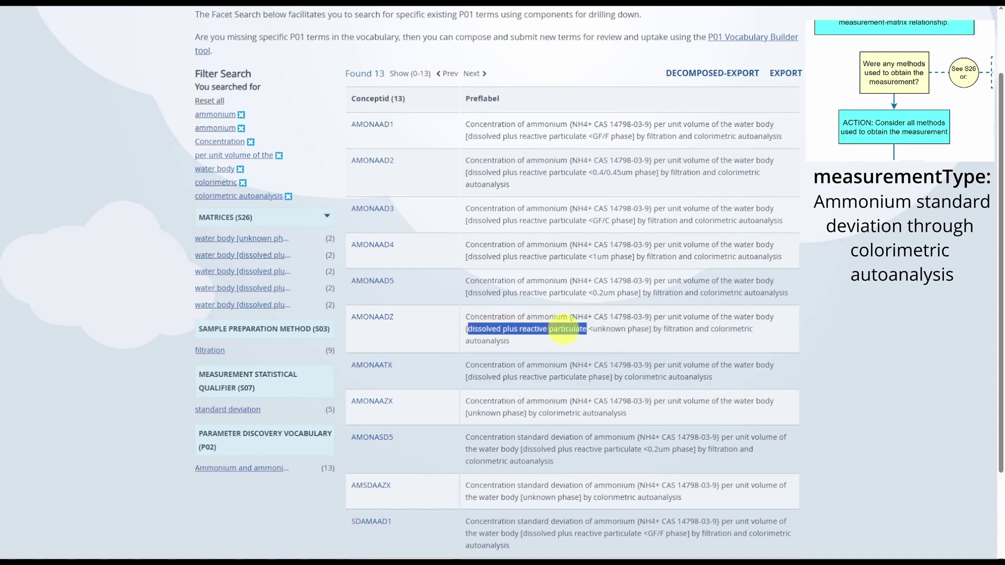
click(591, 337)
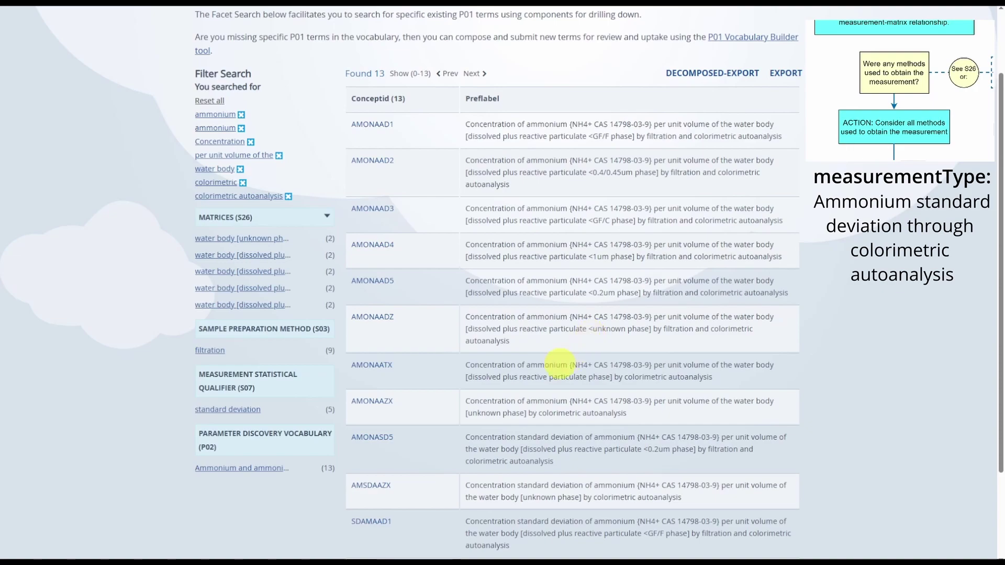
Examine the preferred label of term AMONAATX, focusing on its "dissolved plus reactive particulate phase" matrix and colorimetric autoanalysis method
drag(465, 368, 625, 379)
click(683, 378)
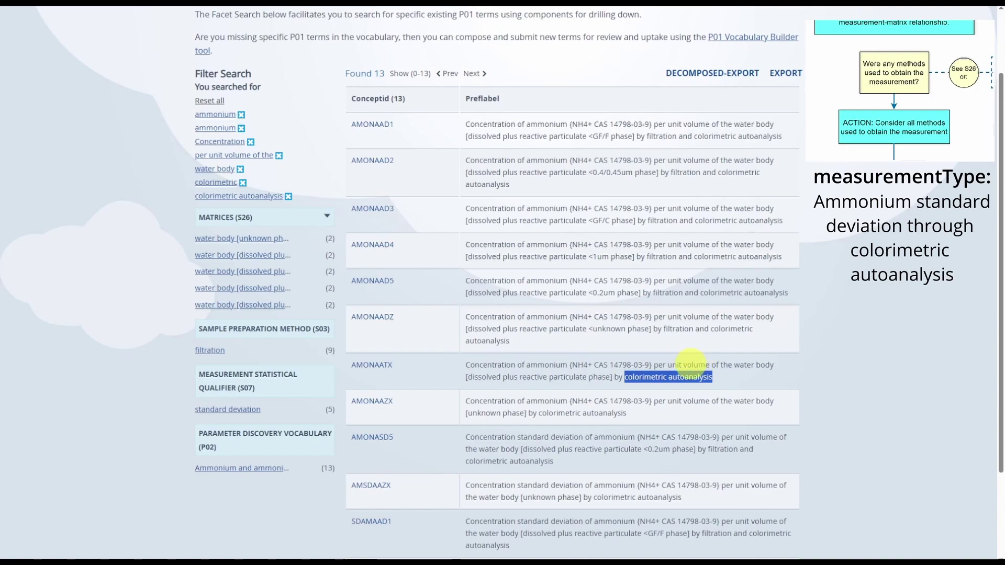
drag(465, 377, 545, 400)
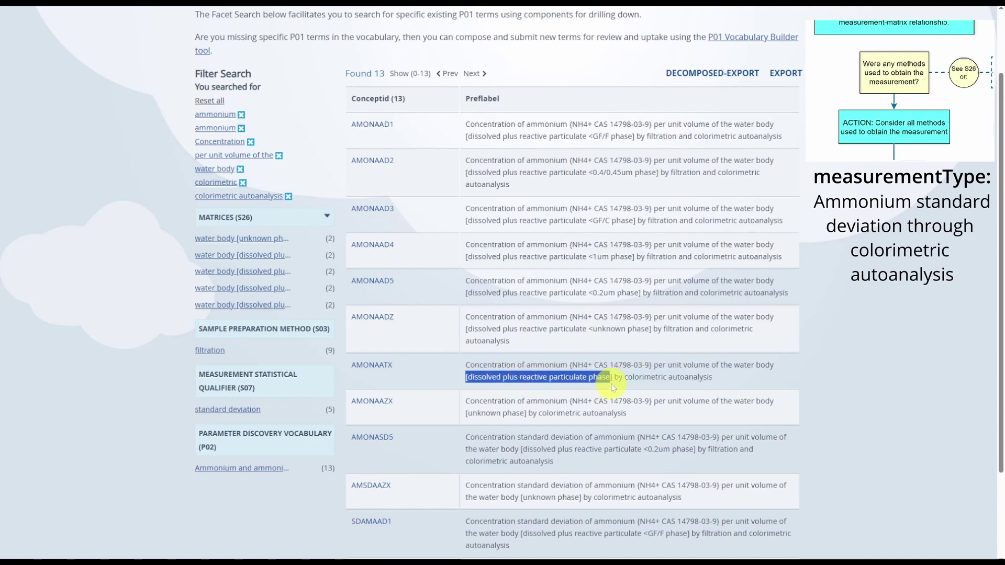
click(545, 401)
Examine the preferred label of term AMONAAZX, focusing on its colorimetric autoanalysis method and "unknown phase" matrix
scroll(502, 316, down, 2)
drag(466, 316, 633, 328)
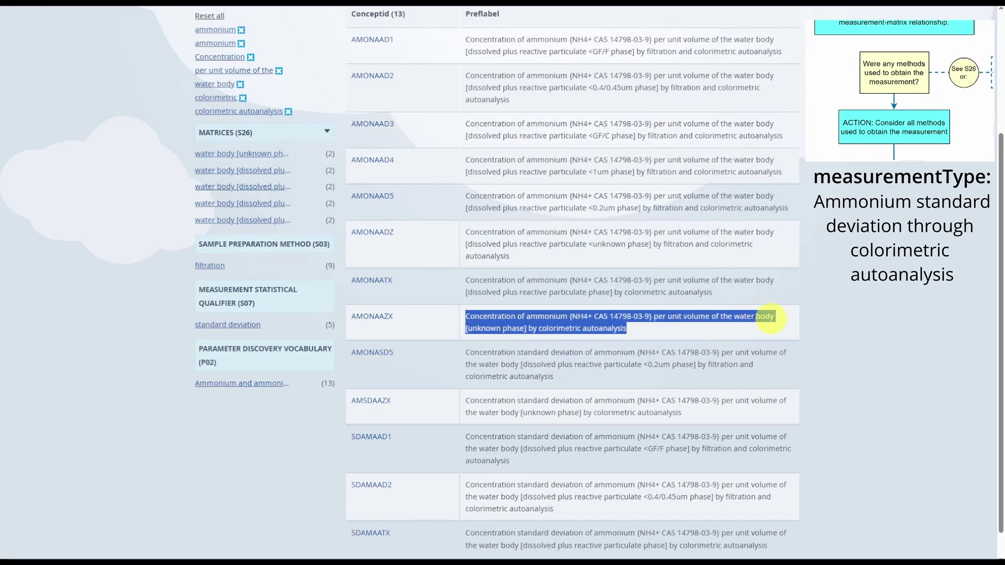
click(636, 331)
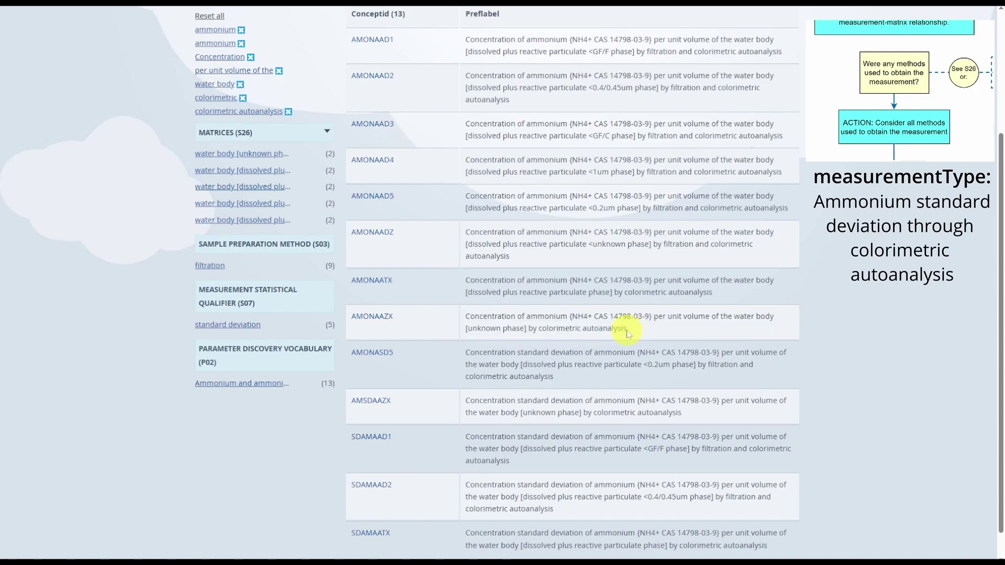
drag(628, 334, 539, 329)
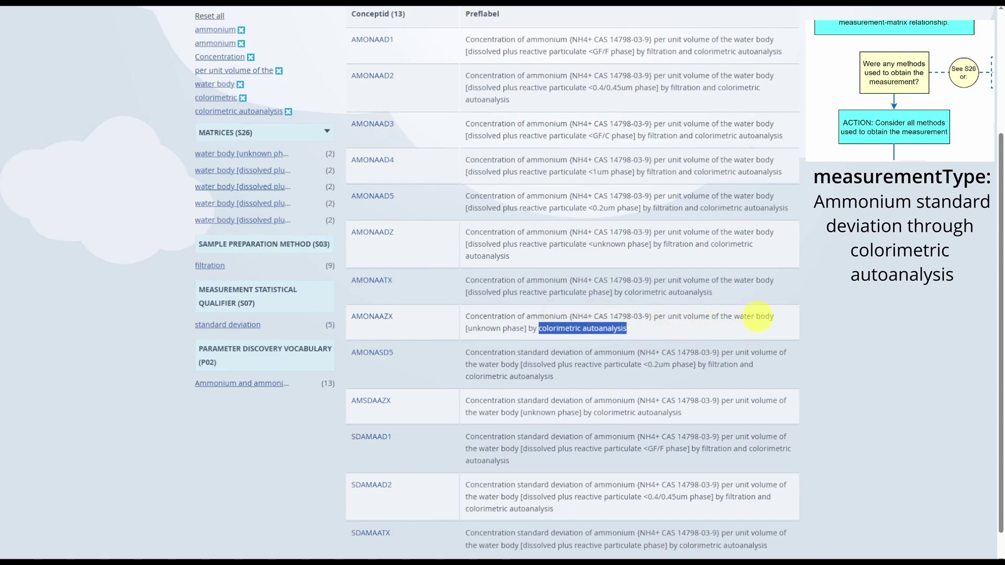
drag(467, 328, 525, 329)
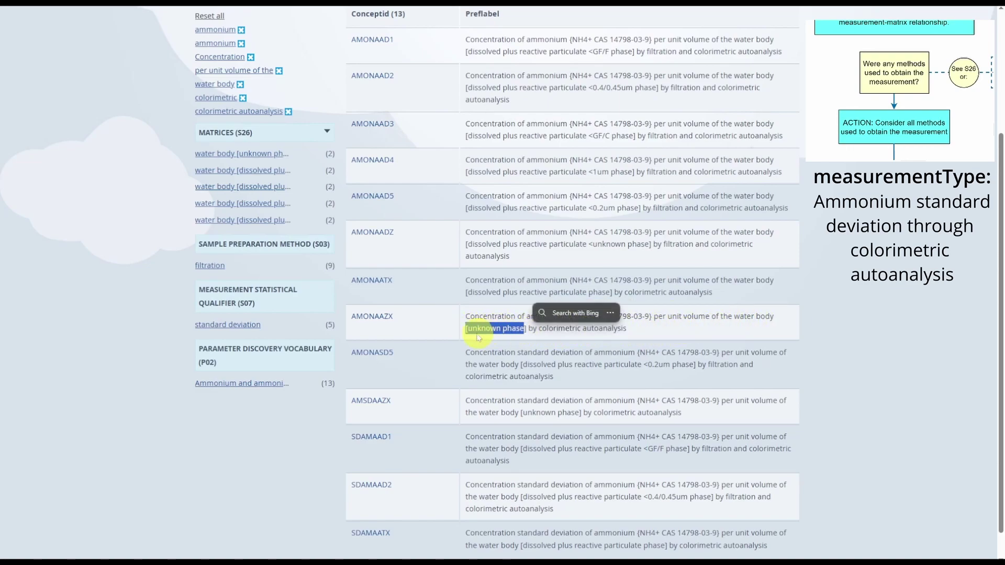
click(508, 335)
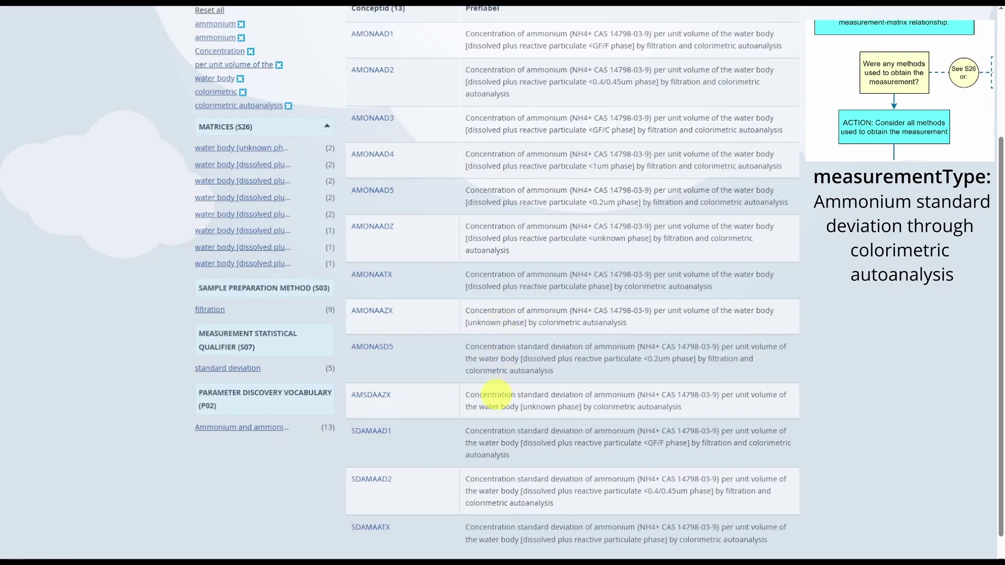
Open the ammonium concentration standard deviation term AMSDAAZX for the water body [unknown phase] and select its full URI
scroll(495, 395, down, 1)
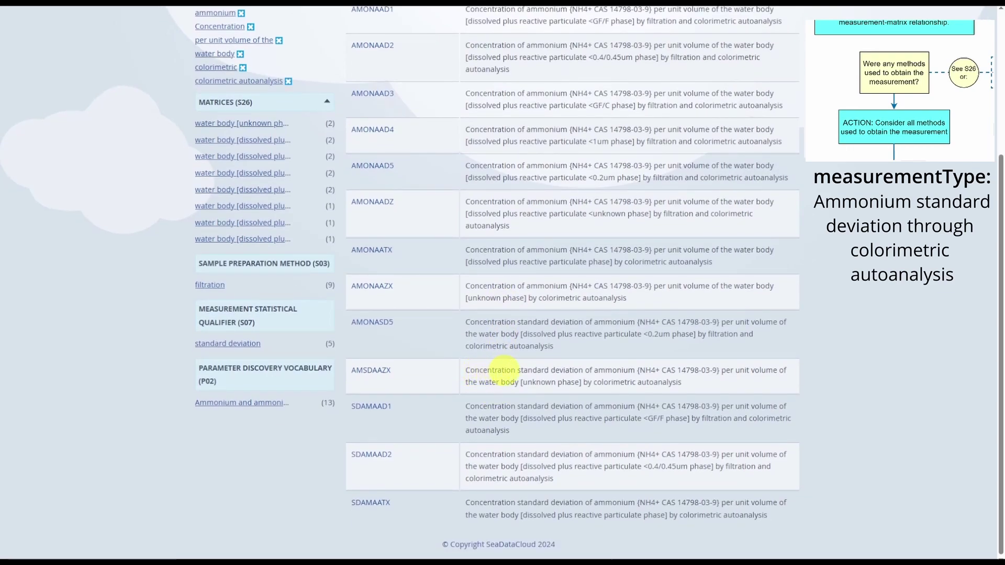
drag(466, 373, 632, 374)
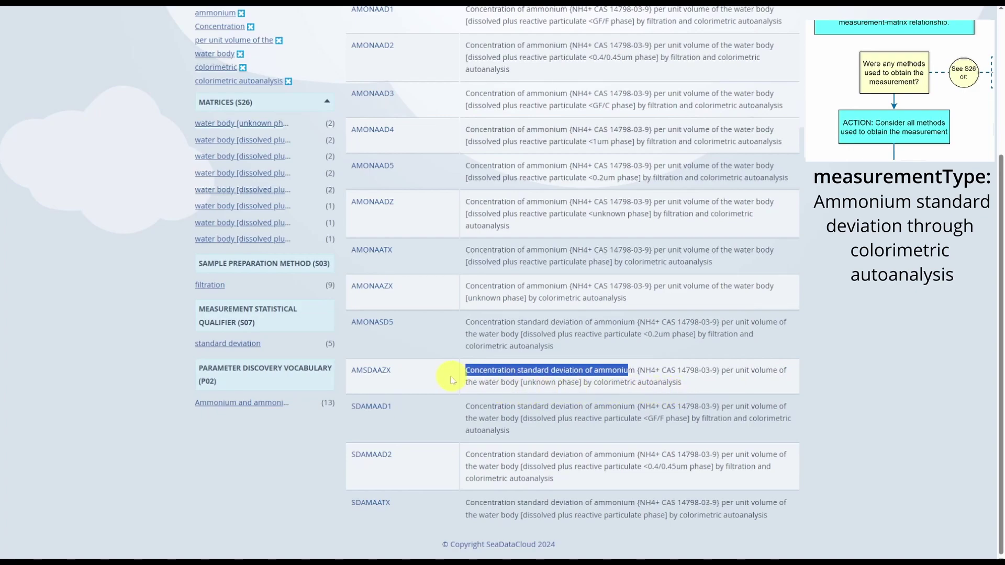
click(369, 374)
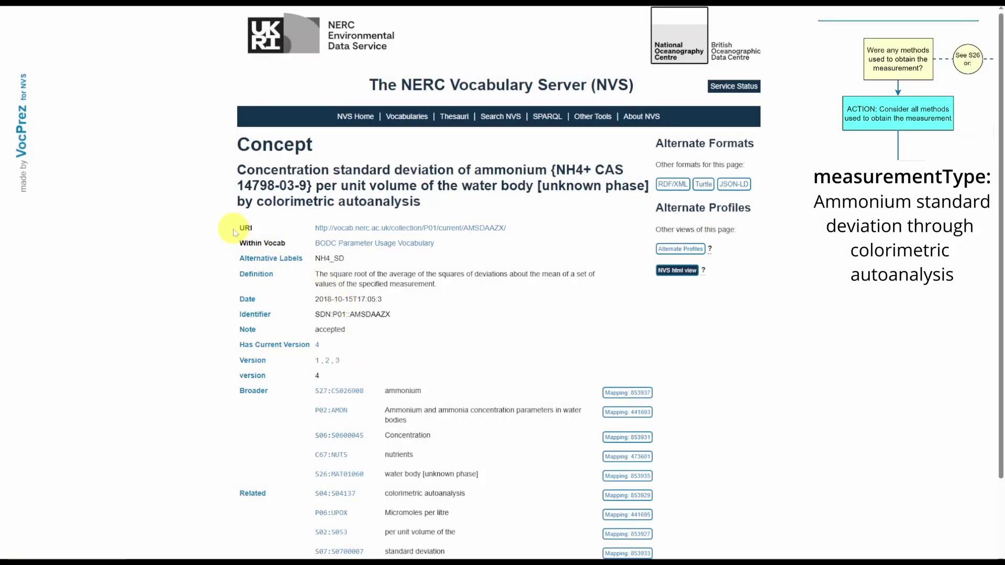
drag(313, 228, 520, 231)
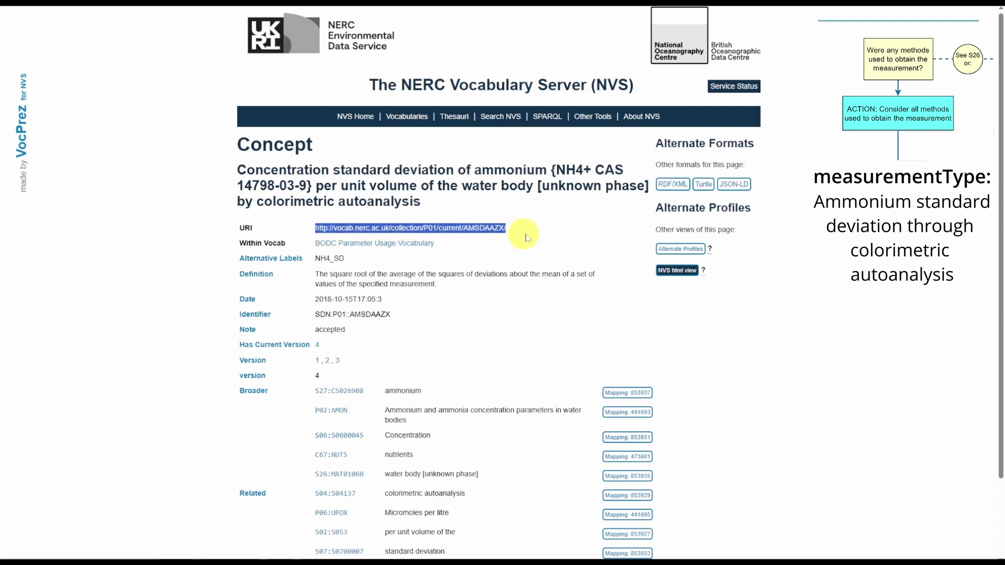